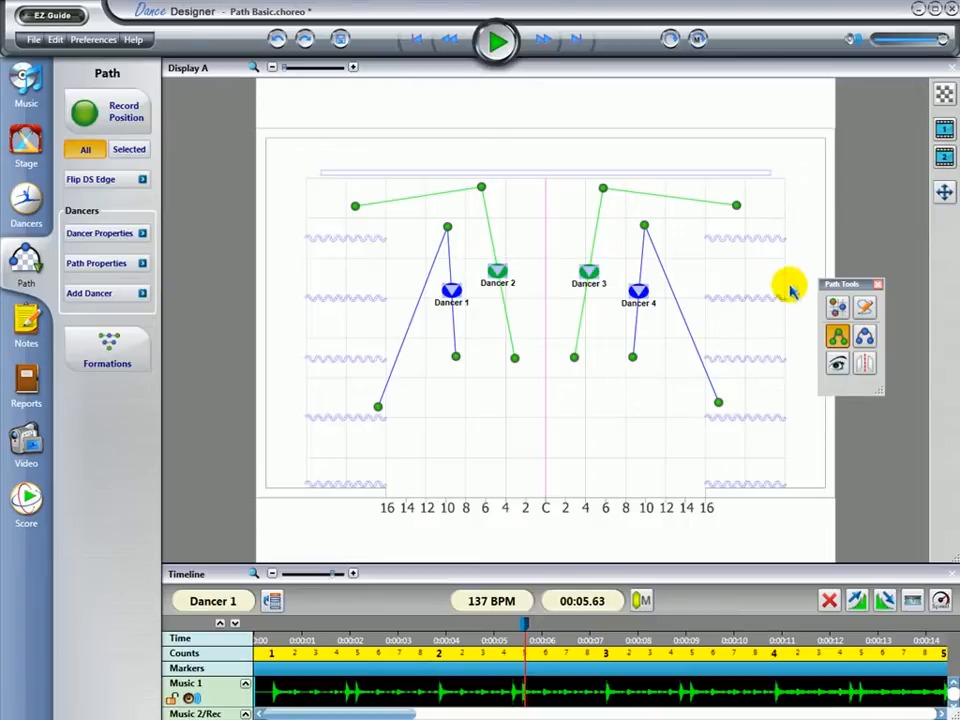
Move the Path Tools palette out of the way beside the stage and shift all four dancers slightly downstage along their paths
{"action": "left_click_drag", "start_coordinate": [840, 285], "coordinate": [176, 126]}
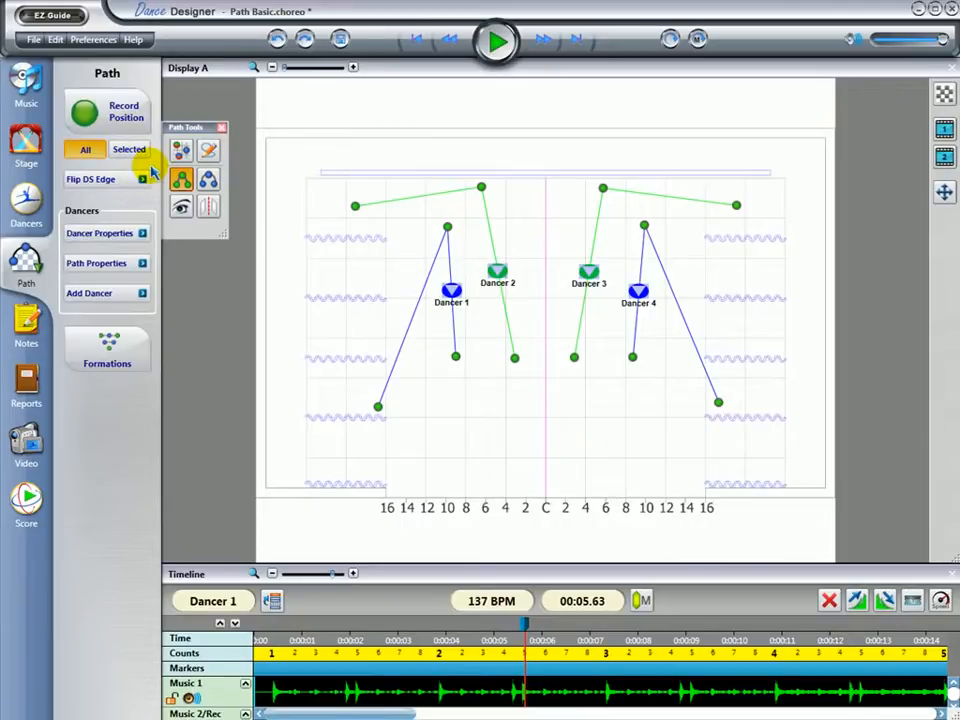
{"action": "left_click", "coordinate": [136, 112]}
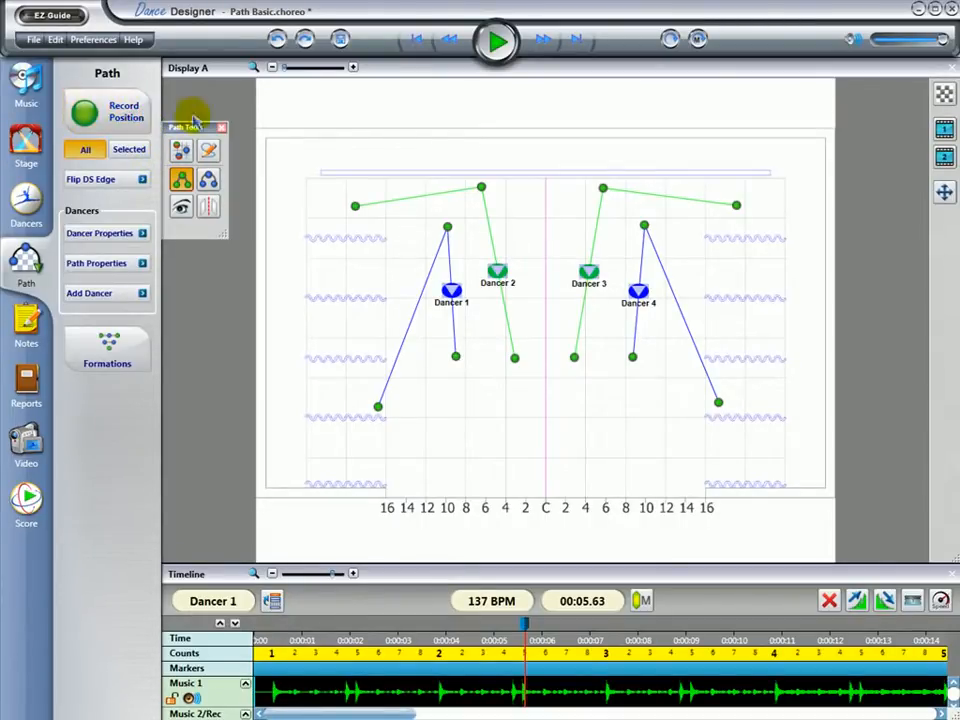
{"action": "left_click_drag", "start_coordinate": [499, 274], "coordinate": [503, 299]}
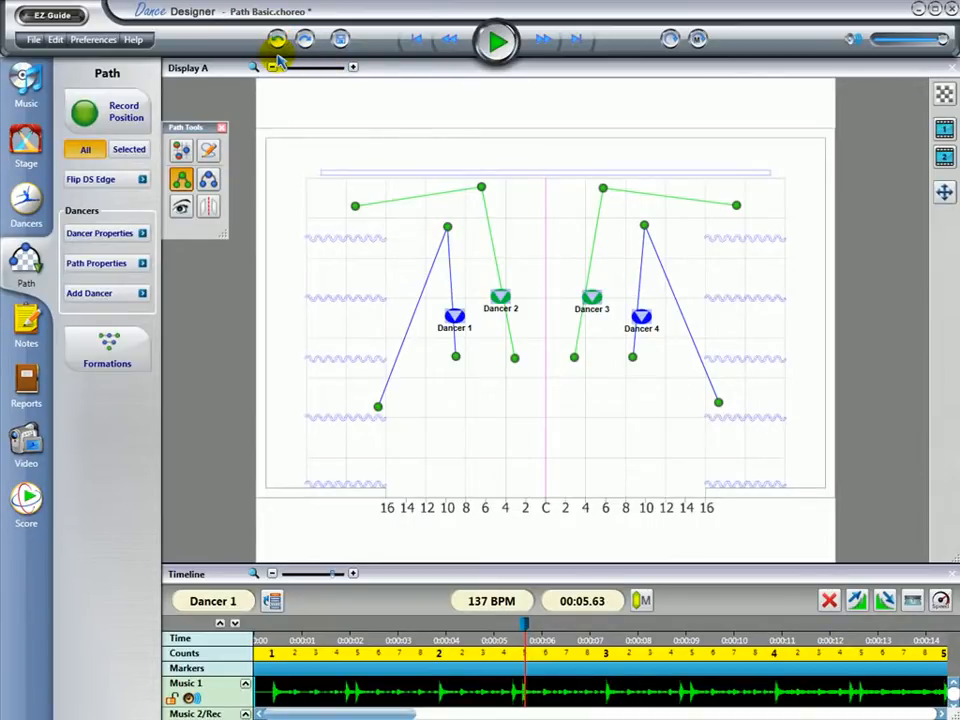
{"action": "left_click", "coordinate": [465, 281]}
Move Dancer 2 upstage near the 2 mark beside the centre line and record a sharp-angle position for the selected dancer only
{"action": "left_click_drag", "start_coordinate": [505, 300], "coordinate": [530, 252]}
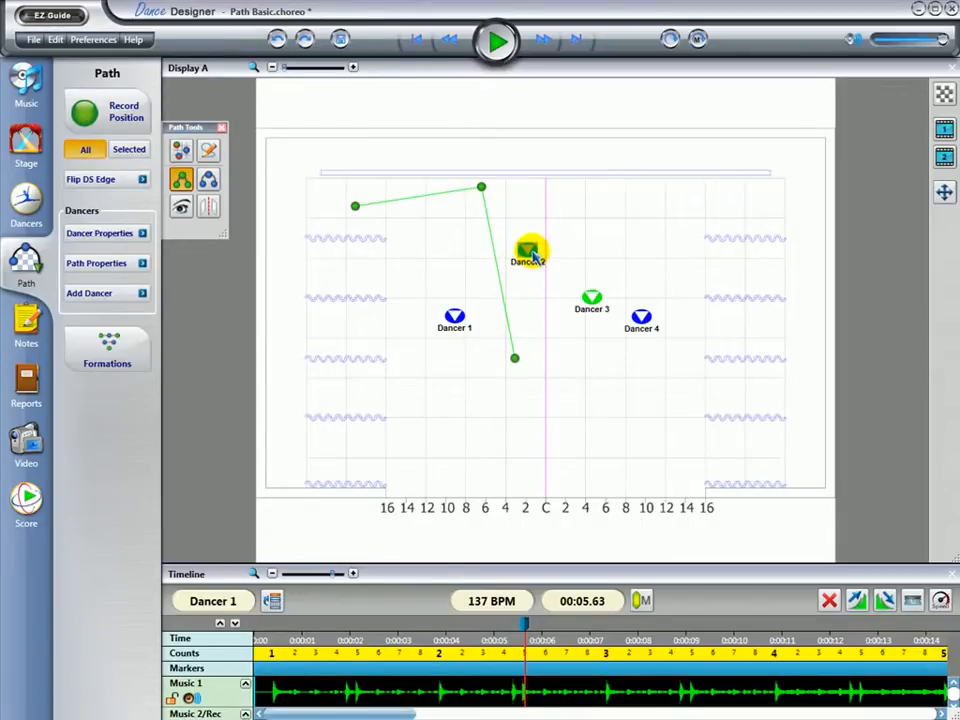
{"action": "left_click", "coordinate": [129, 150]}
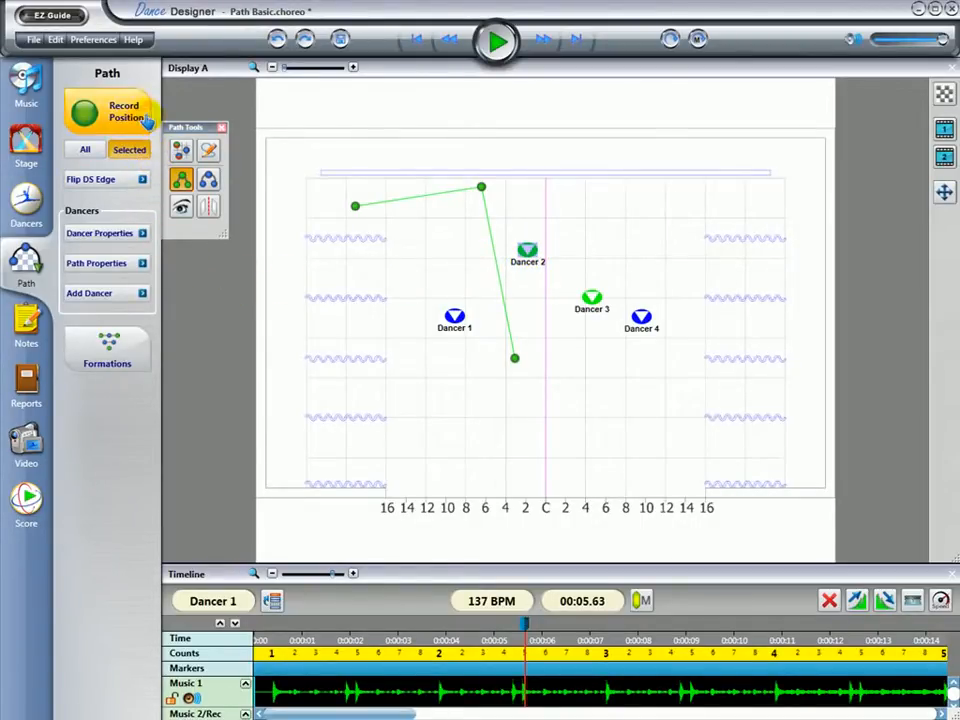
{"action": "left_click", "coordinate": [112, 112]}
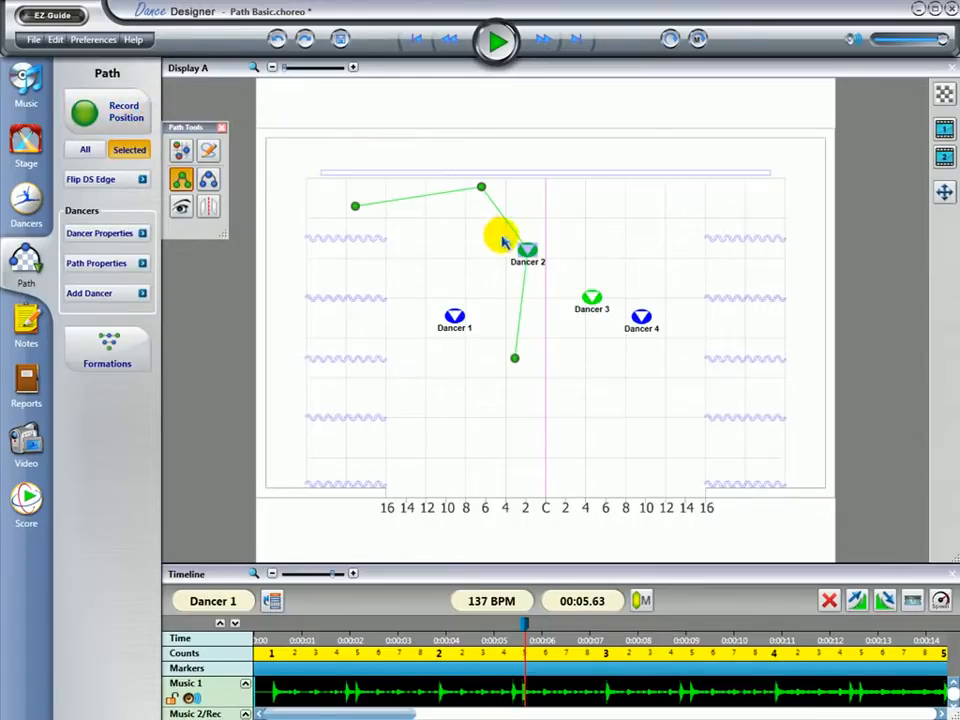
Move Dancer 2 back toward the 4 mark, select all four dancers, and undo the position recorded for Dancer 2
{"action": "left_click_drag", "start_coordinate": [525, 251], "coordinate": [505, 287]}
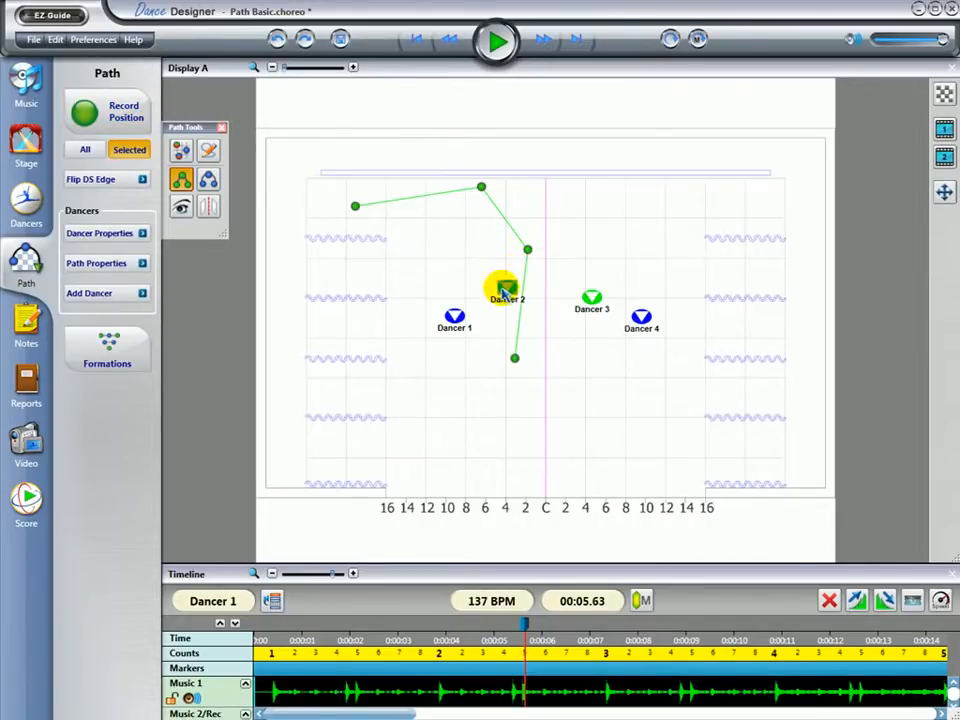
{"action": "left_click_drag", "start_coordinate": [418, 279], "coordinate": [671, 336]}
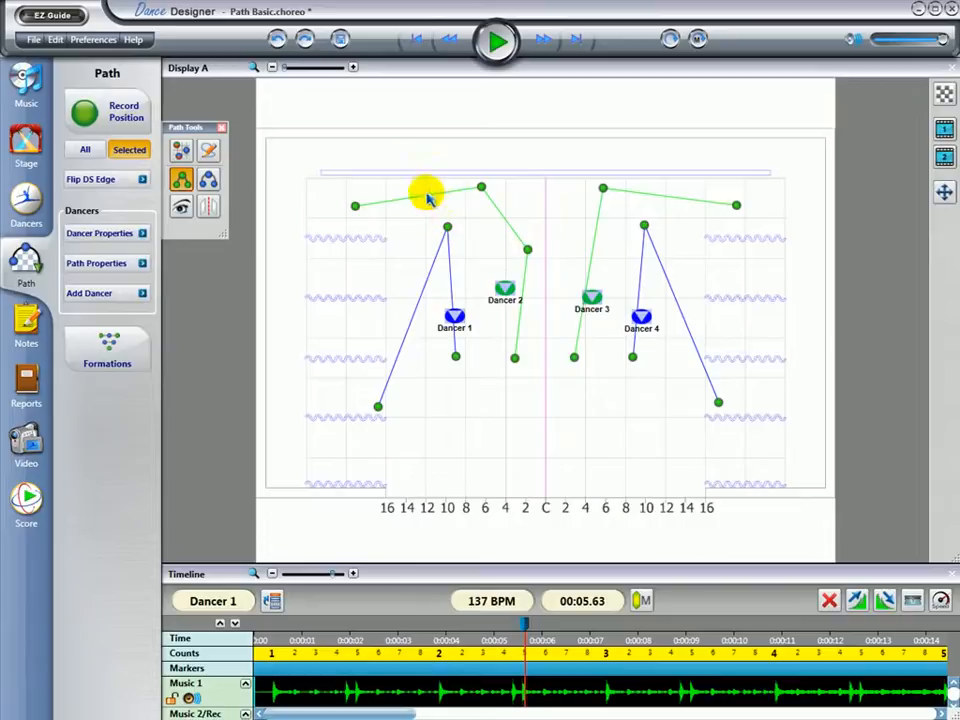
{"action": "left_click", "coordinate": [278, 39]}
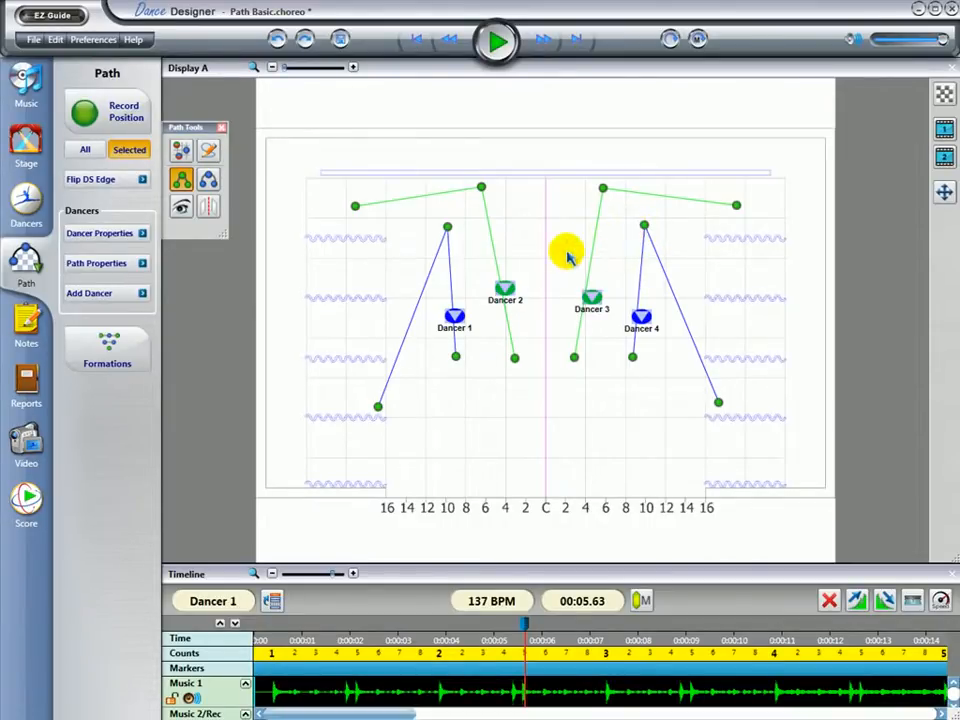
Move Dancers 2 and 3 upstage to either side of the centre line and record a soft-angle position for both
{"action": "left_click", "coordinate": [520, 278]}
{"action": "left_click_drag", "start_coordinate": [522, 278], "coordinate": [525, 236]}
{"action": "left_click_drag", "start_coordinate": [586, 298], "coordinate": [563, 236]}
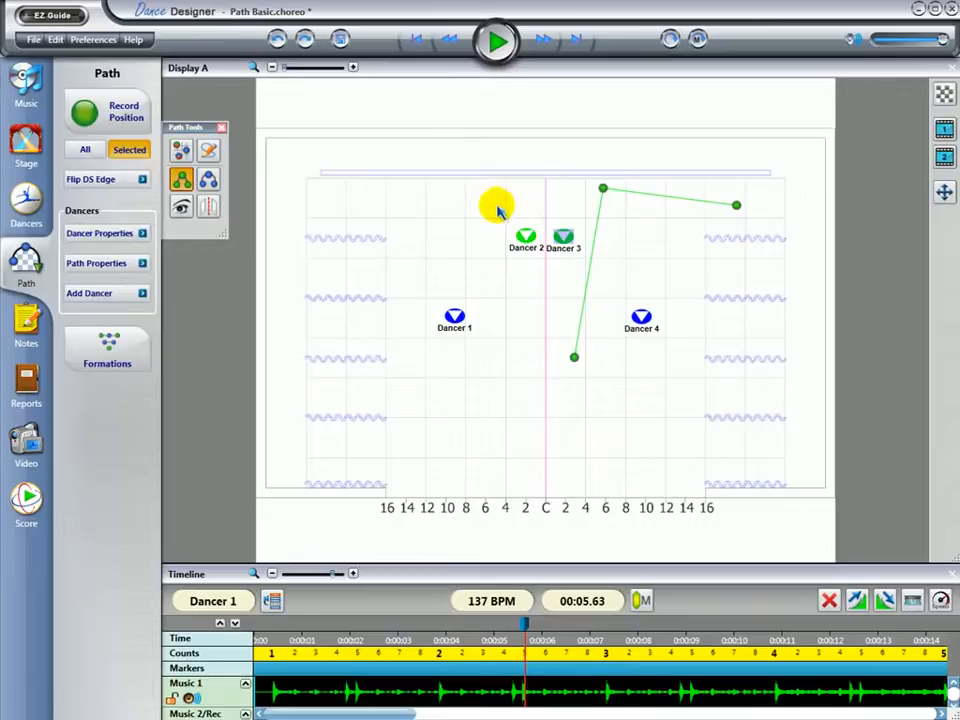
{"action": "left_click_drag", "start_coordinate": [497, 208], "coordinate": [574, 259]}
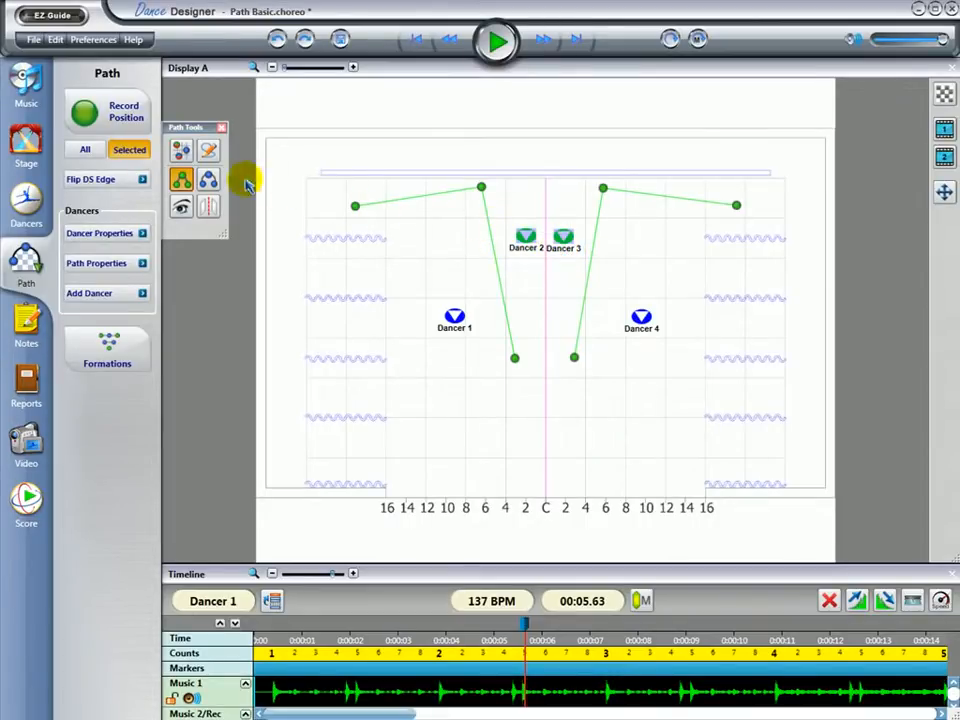
{"action": "left_click", "coordinate": [208, 179]}
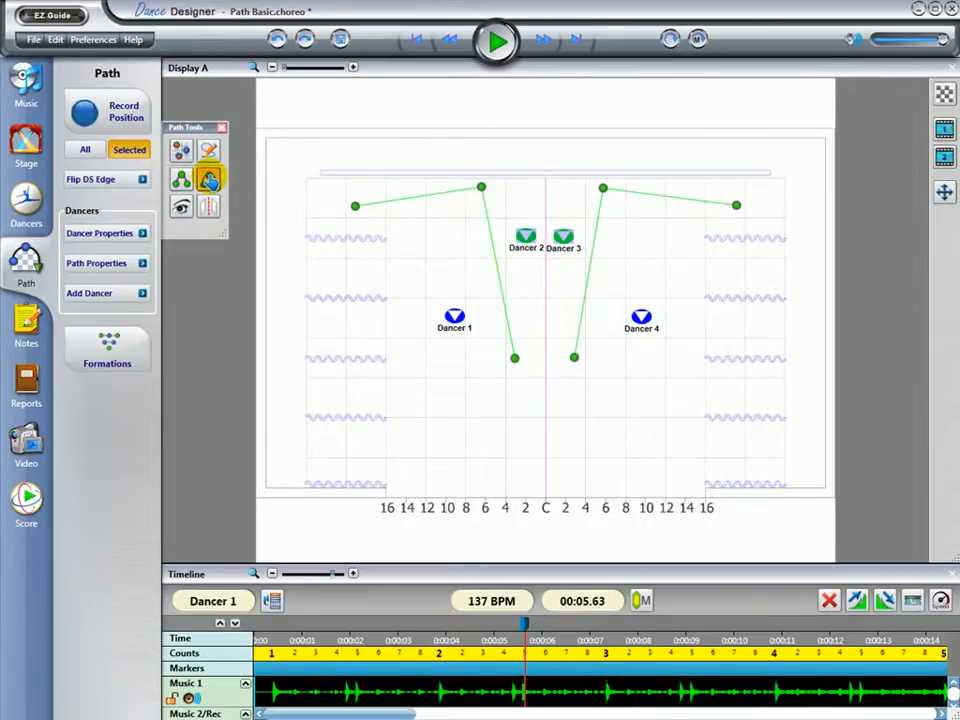
{"action": "left_click", "coordinate": [110, 118]}
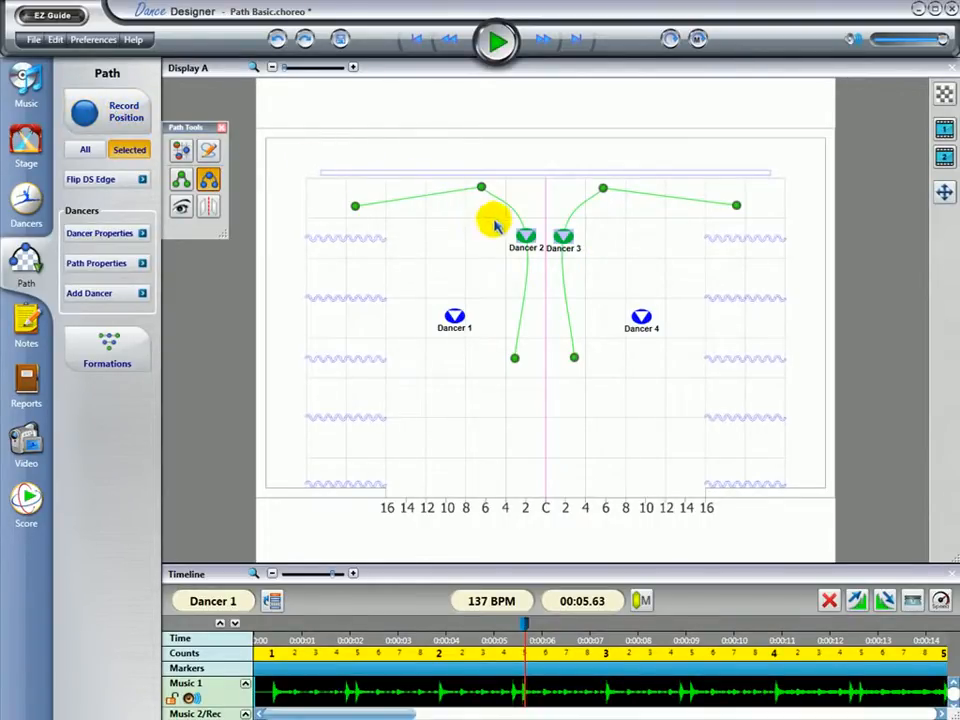
Shift Dancers 2 and 3 slightly downstage and change their farthest upstage path points to soft angles
{"action": "left_click_drag", "start_coordinate": [516, 237], "coordinate": [515, 268]}
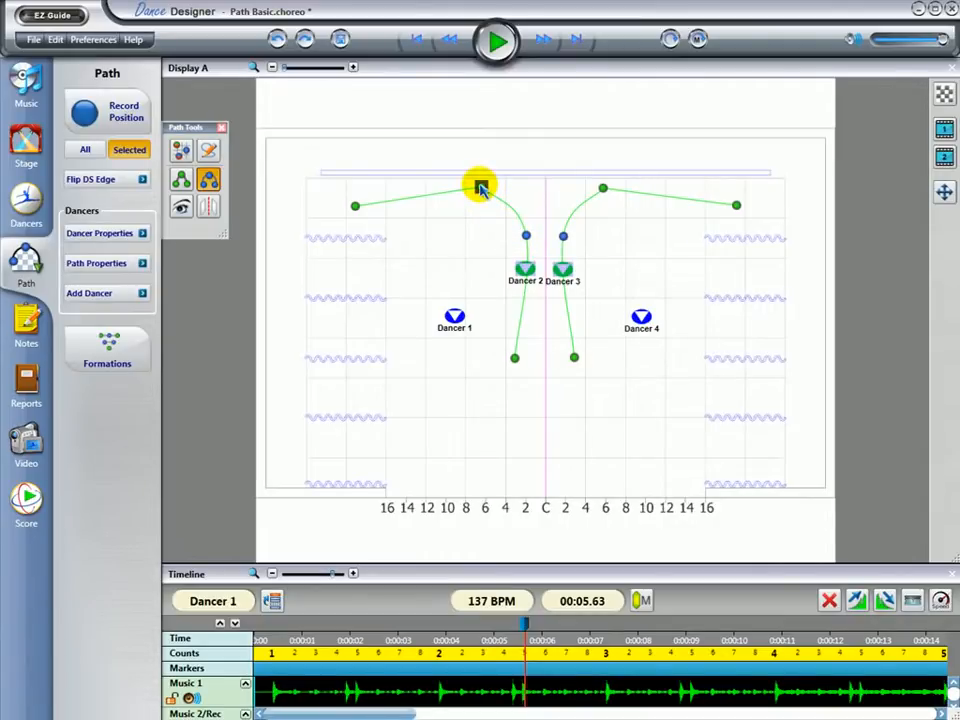
{"action": "right_click", "coordinate": [604, 190]}
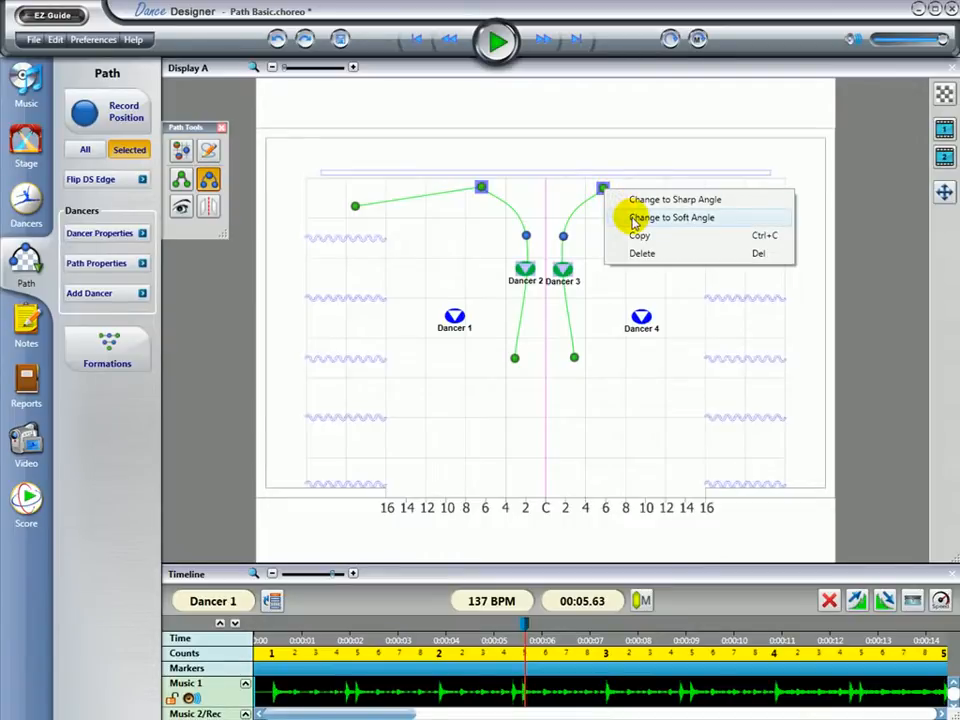
{"action": "left_click", "coordinate": [633, 218]}
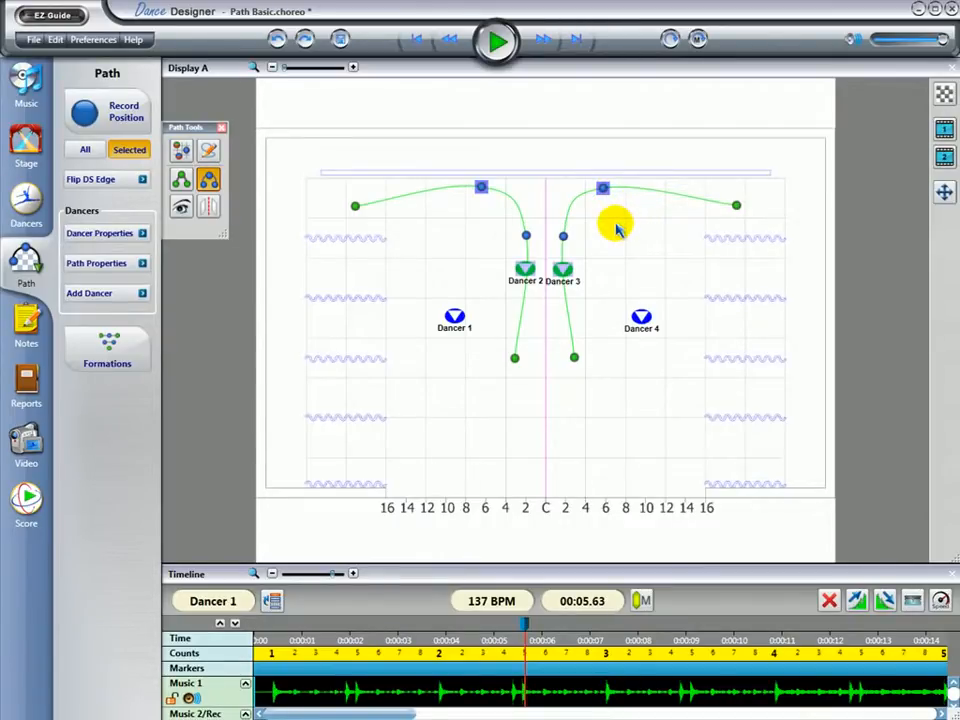
{"action": "left_click", "coordinate": [616, 228]}
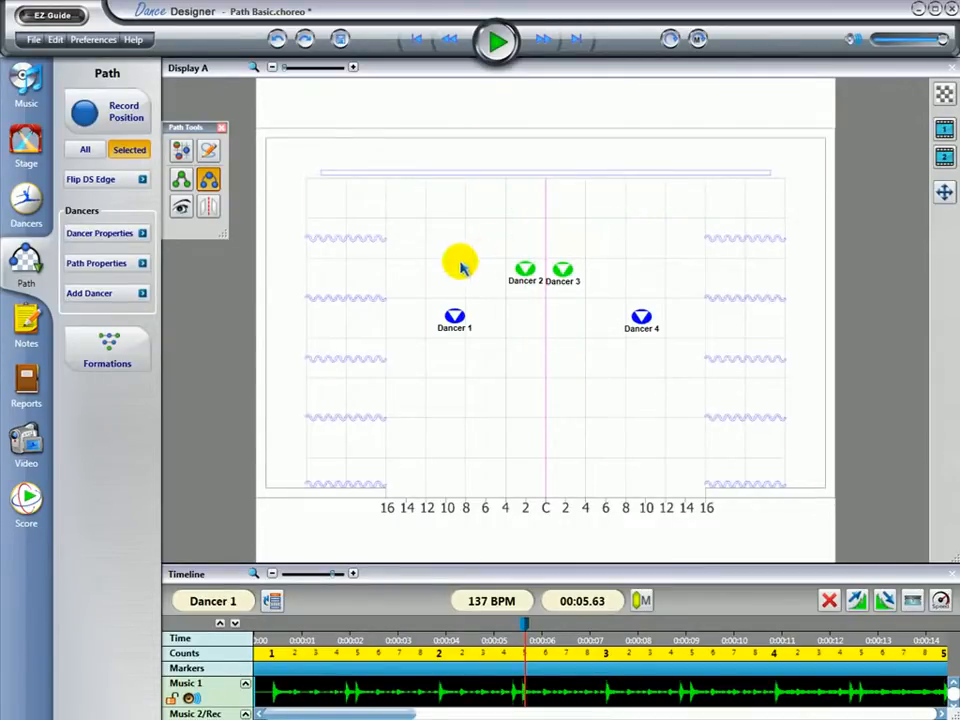
{"action": "left_click_drag", "start_coordinate": [427, 256], "coordinate": [699, 348]}
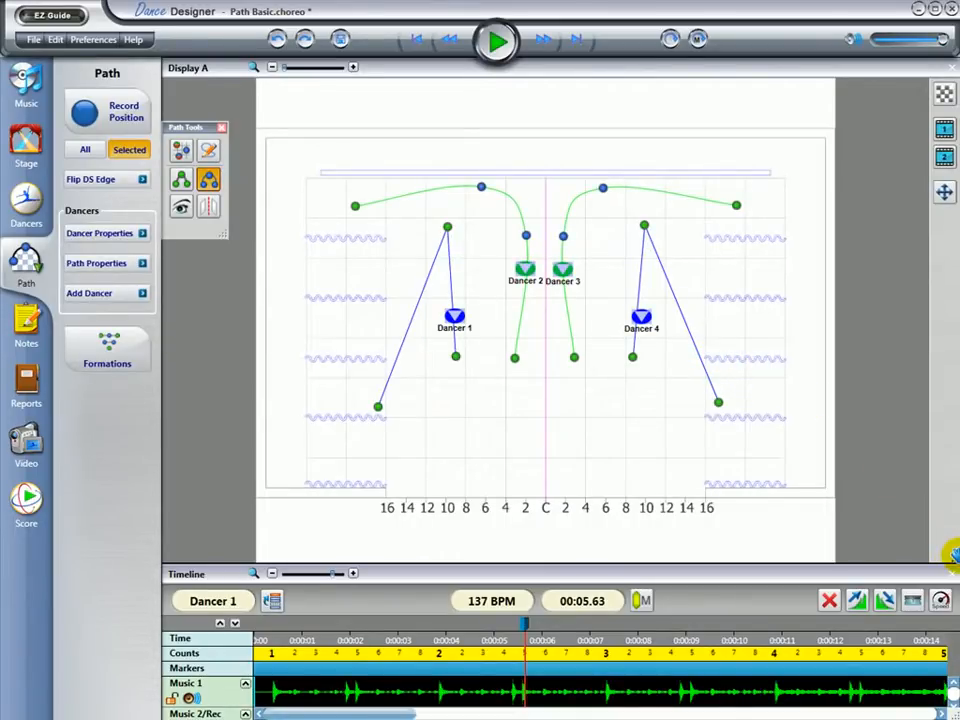
Shrink the stage display, and enlarge the timeline with all its tracks collapsed so every dancer's track shows
{"action": "left_click_drag", "start_coordinate": [953, 555], "coordinate": [945, 440]}
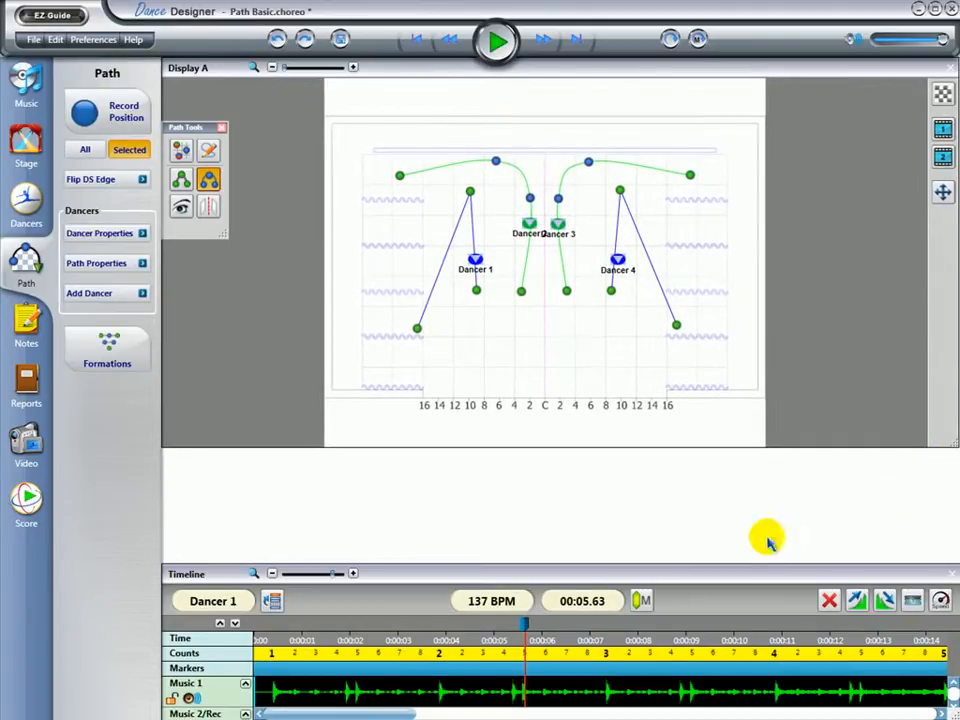
{"action": "left_click_drag", "start_coordinate": [718, 564], "coordinate": [692, 457]}
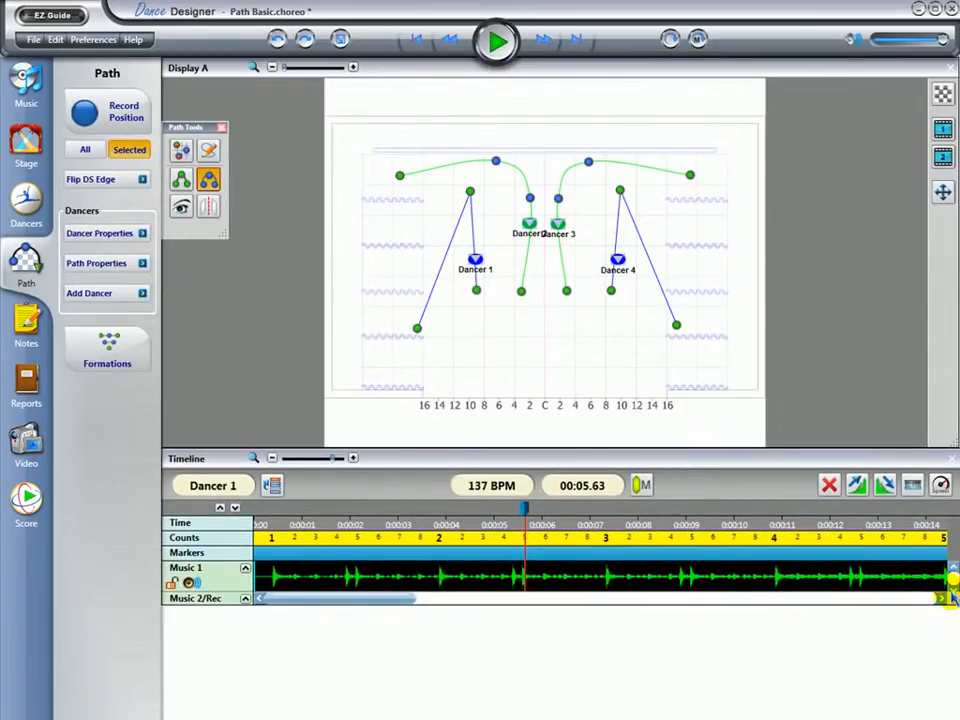
{"action": "left_click_drag", "start_coordinate": [952, 597], "coordinate": [954, 714]}
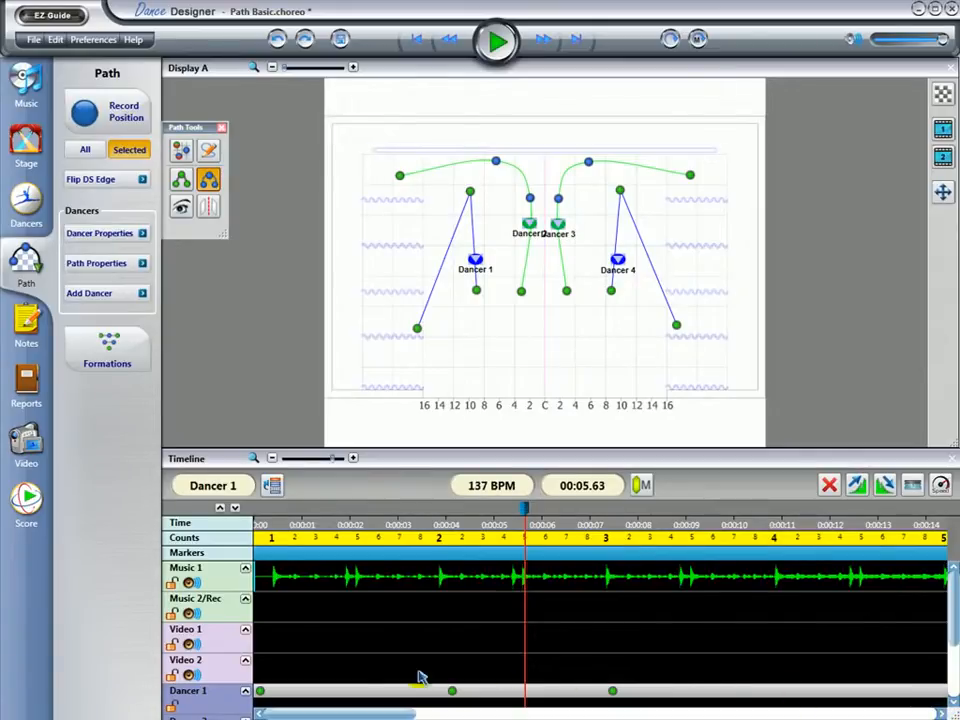
{"action": "left_click", "coordinate": [220, 508]}
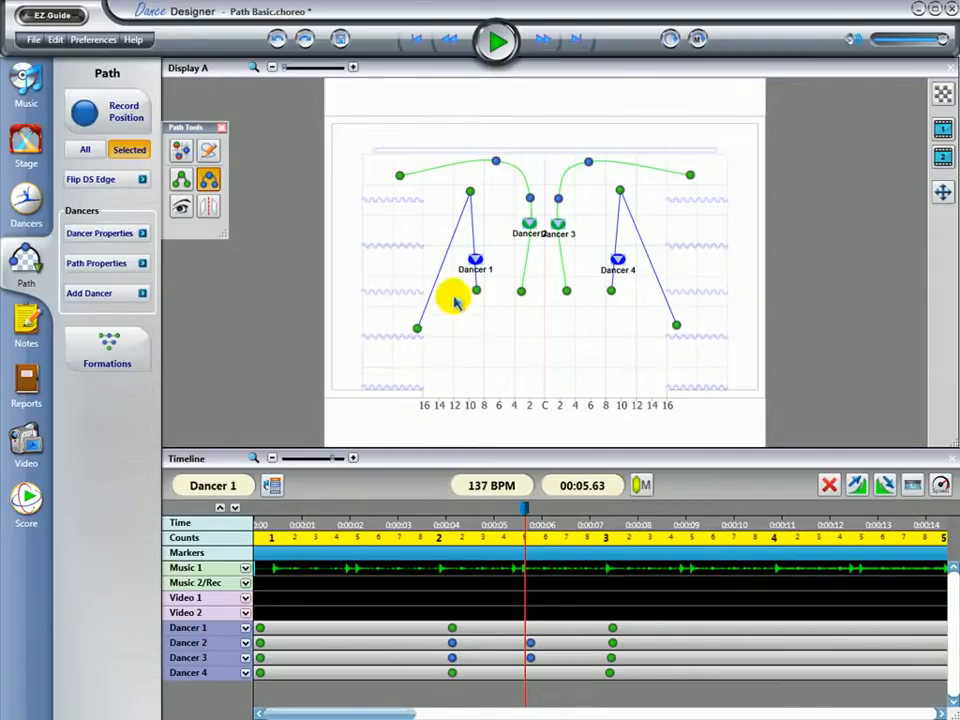
View the paths of Dancers 1 and 2, of Dancers 3 and 4, and of all four dancers together
{"action": "left_click_drag", "start_coordinate": [445, 197], "coordinate": [551, 289]}
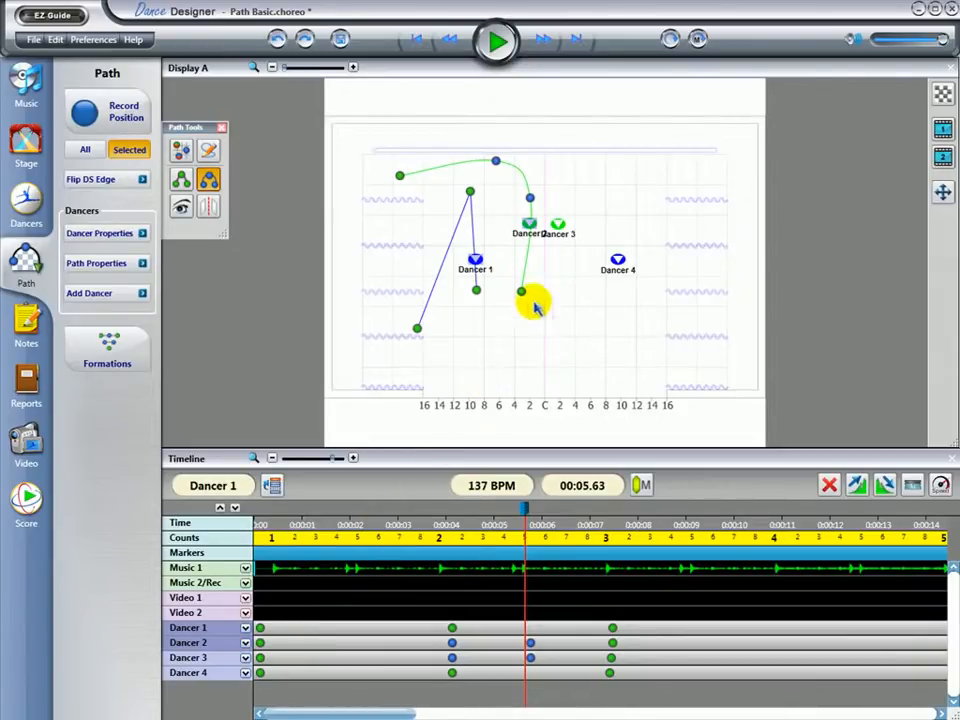
{"action": "left_click_drag", "start_coordinate": [553, 172], "coordinate": [648, 320]}
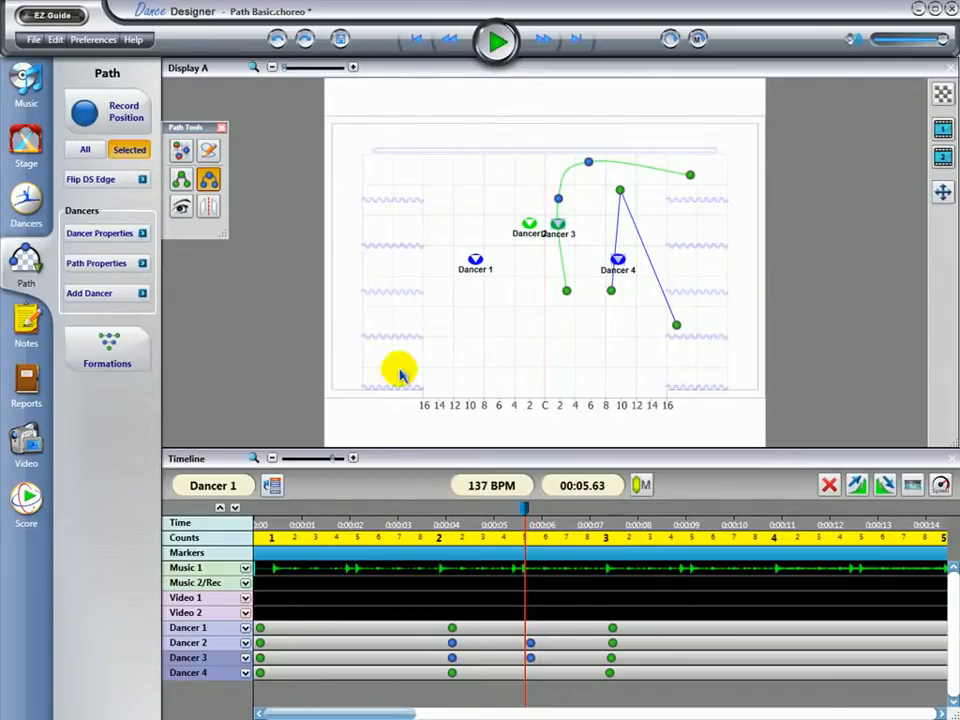
{"action": "left_click", "coordinate": [438, 207]}
{"action": "left_click_drag", "start_coordinate": [438, 207], "coordinate": [645, 310]}
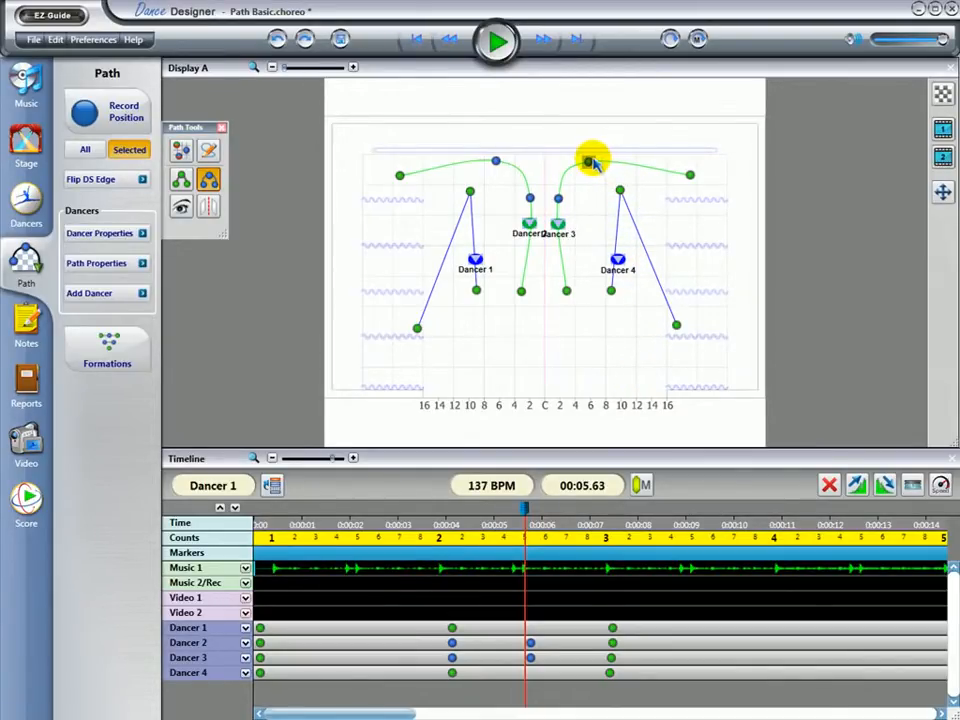
Move Dancer 4's upstage path point slightly toward the centre line and locate the same point on the timeline
{"action": "left_click", "coordinate": [620, 190]}
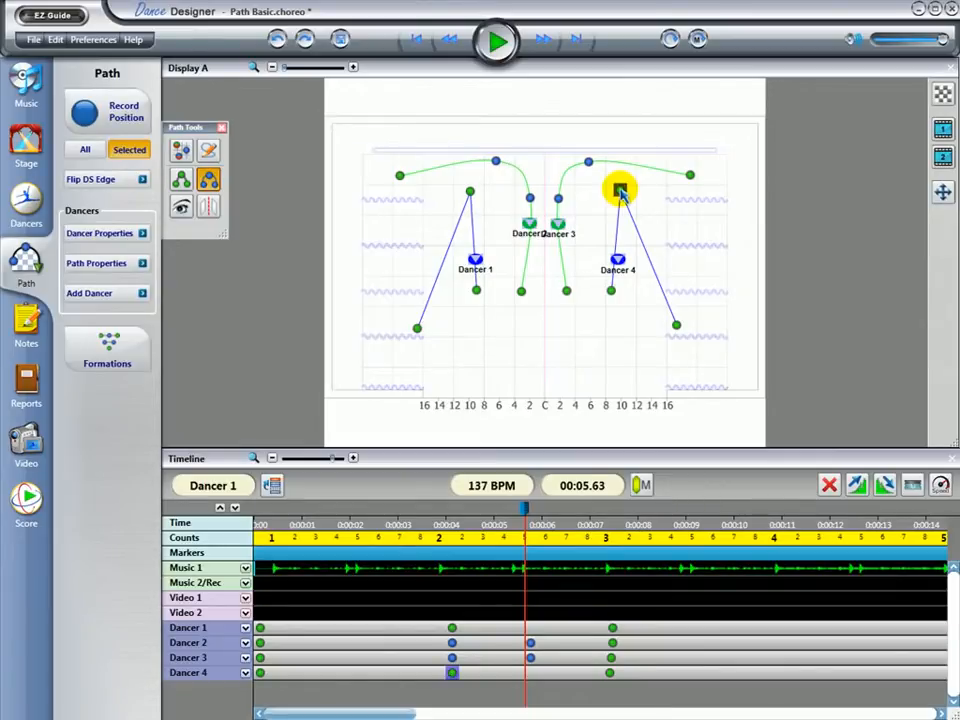
{"action": "mouse_move", "coordinate": [621, 197]}
{"action": "left_mouse_down"}
{"action": "mouse_move", "coordinate": [726, 236]}
{"action": "mouse_move", "coordinate": [626, 206]}
{"action": "mouse_move", "coordinate": [610, 198]}
{"action": "mouse_move", "coordinate": [615, 190]}
{"action": "left_mouse_up"}
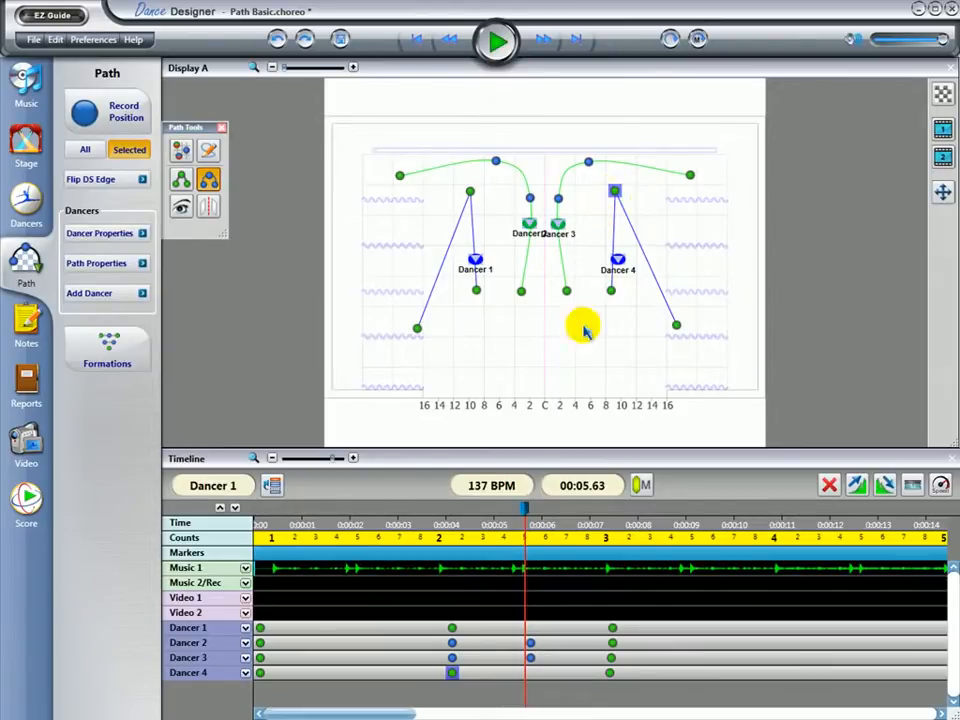
{"action": "left_click", "coordinate": [461, 673]}
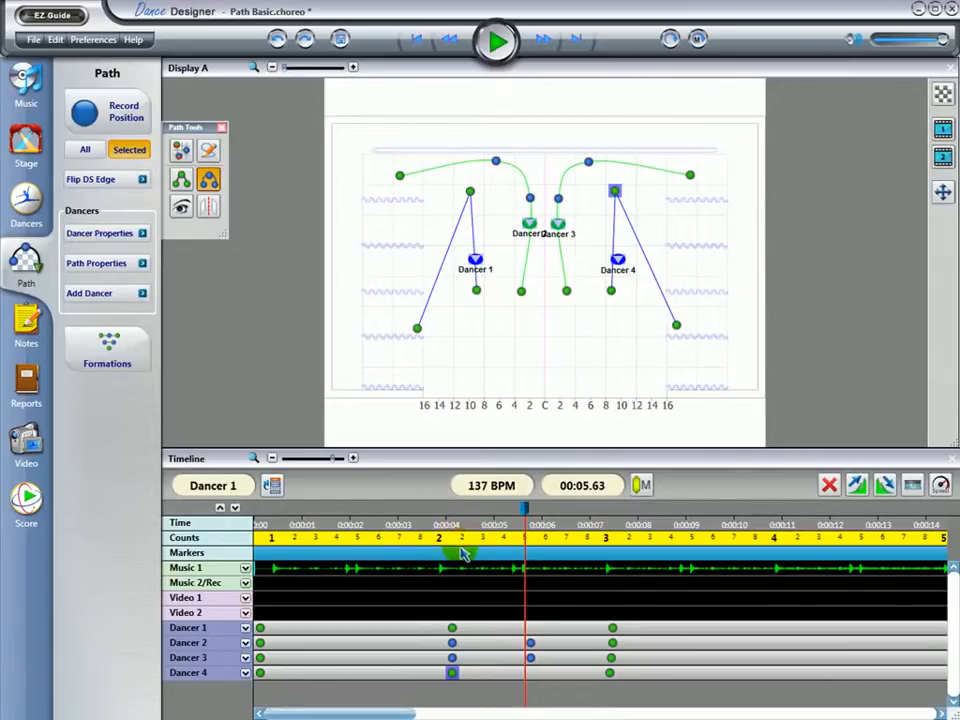
Retime the final path points of Dancers 2, 3 and 4 to about 8.7, 9.8 and 11 seconds, and scrub the playhead to 10.76 seconds
{"action": "left_click", "coordinate": [612, 643]}
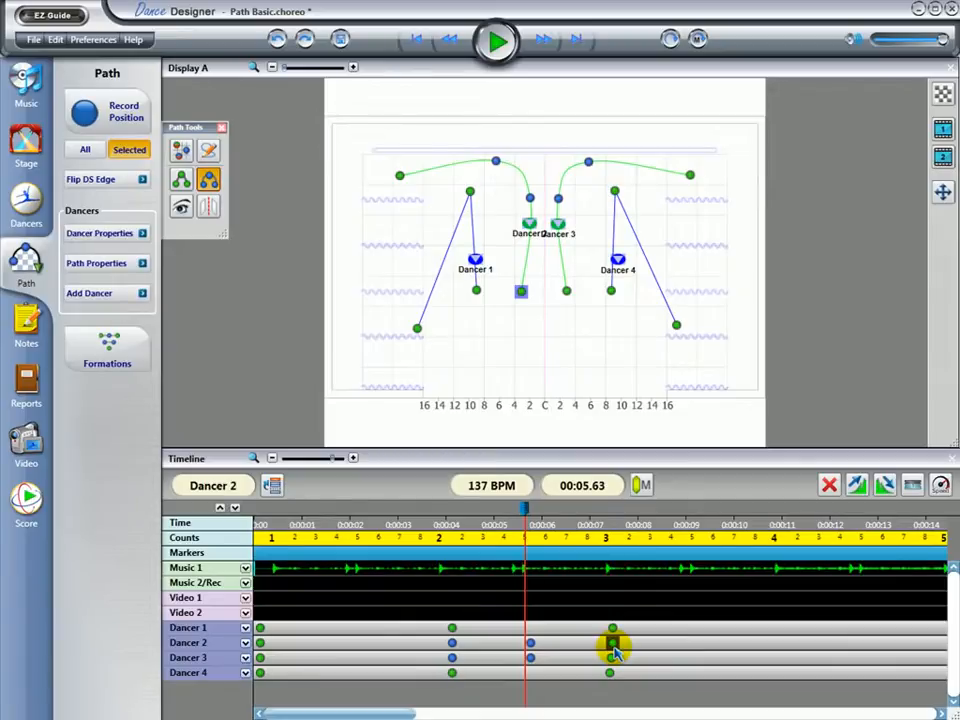
{"action": "left_click_drag", "start_coordinate": [616, 649], "coordinate": [666, 645]}
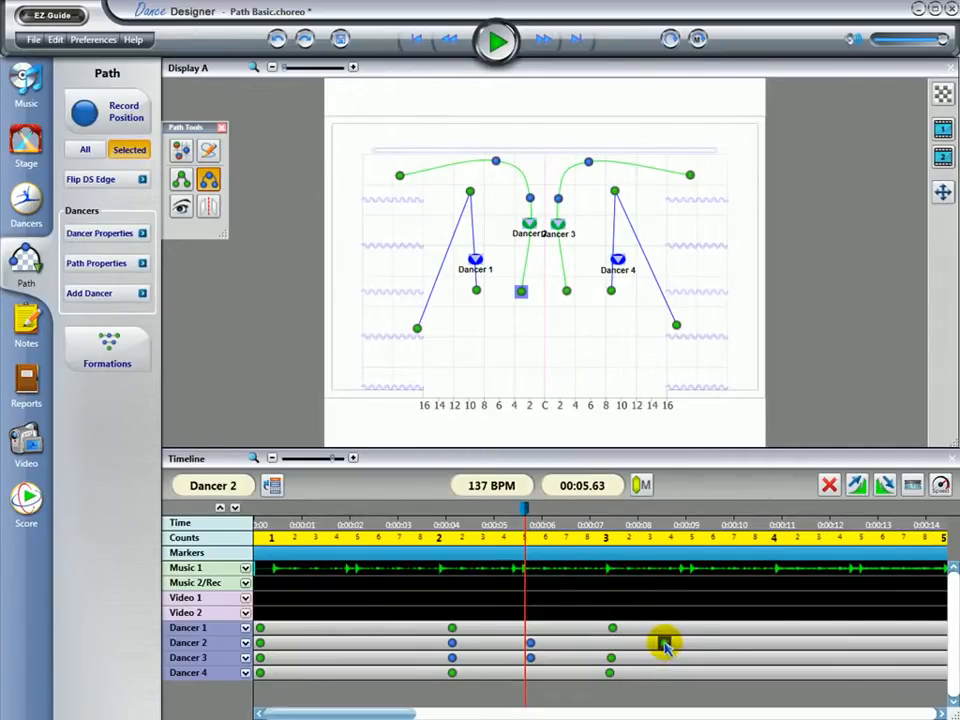
{"action": "left_click", "coordinate": [615, 658]}
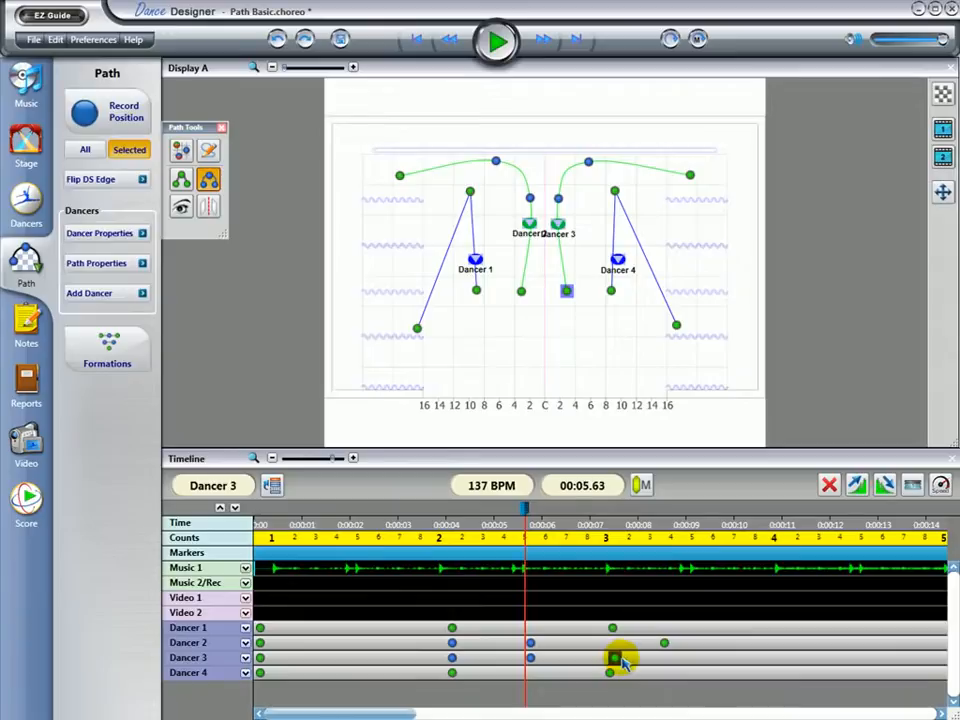
{"action": "left_click_drag", "start_coordinate": [620, 661], "coordinate": [718, 665]}
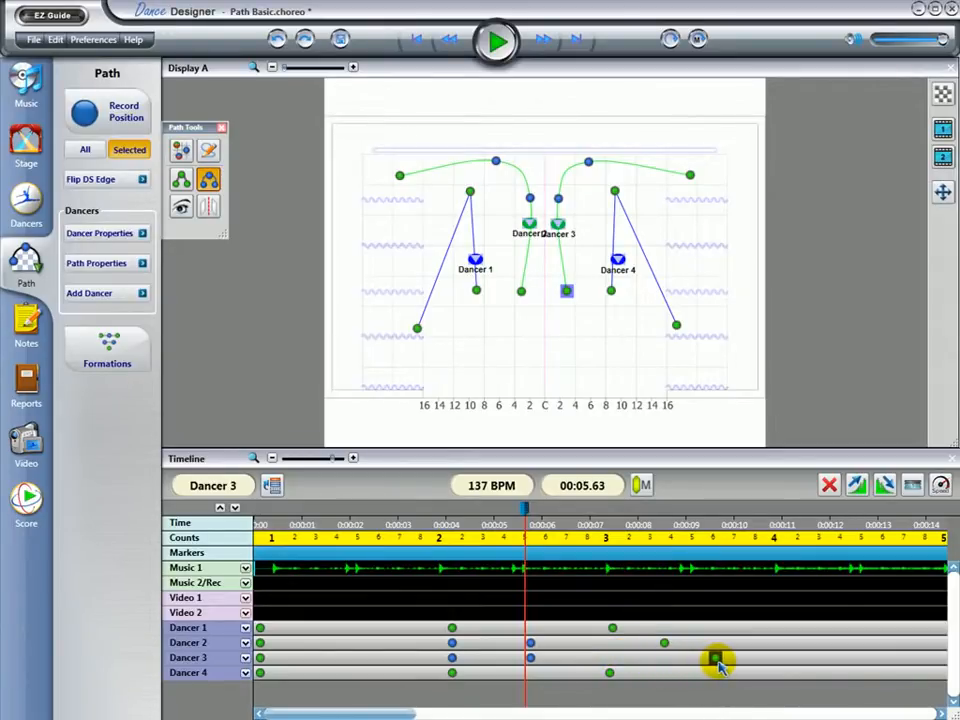
{"action": "left_click", "coordinate": [611, 675]}
{"action": "left_click_drag", "start_coordinate": [611, 677], "coordinate": [779, 680]}
{"action": "left_click_drag", "start_coordinate": [715, 658], "coordinate": [724, 658]}
{"action": "left_click_drag", "start_coordinate": [664, 643], "coordinate": [671, 643]}
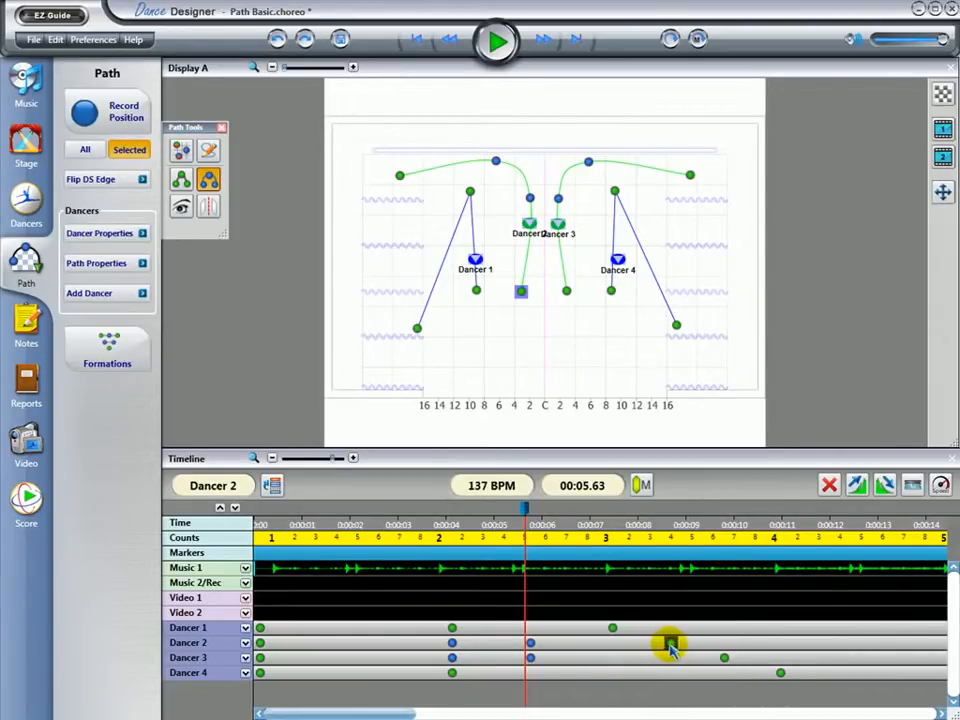
{"action": "left_click", "coordinate": [660, 660]}
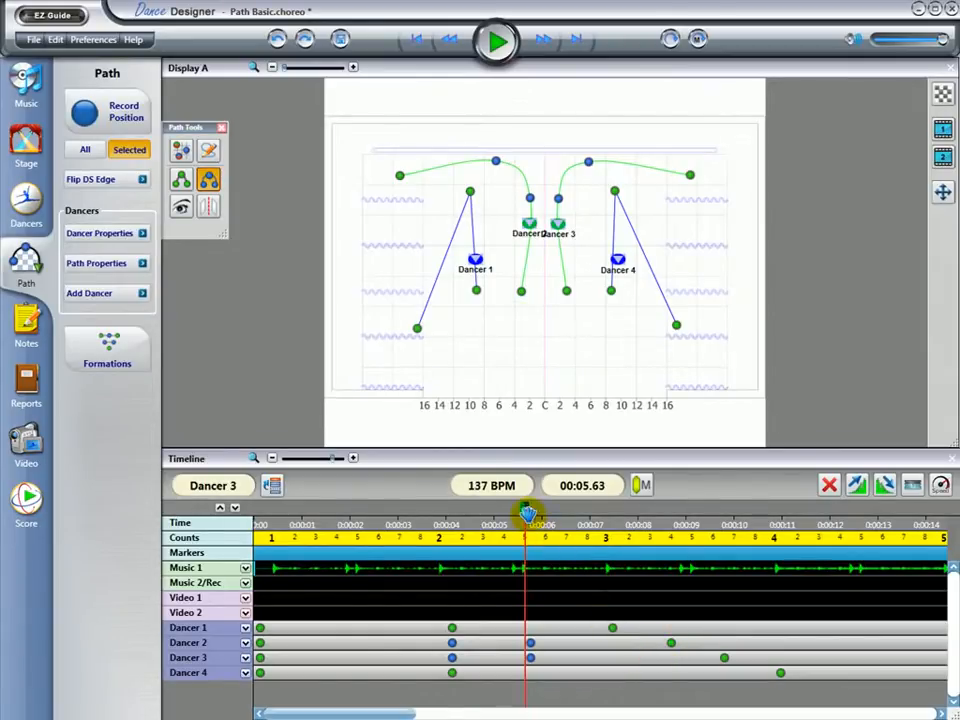
{"action": "mouse_move", "coordinate": [524, 507]}
{"action": "left_mouse_down"}
{"action": "mouse_move", "coordinate": [783, 553]}
{"action": "mouse_move", "coordinate": [596, 581]}
{"action": "mouse_move", "coordinate": [775, 579]}
{"action": "left_mouse_up"}
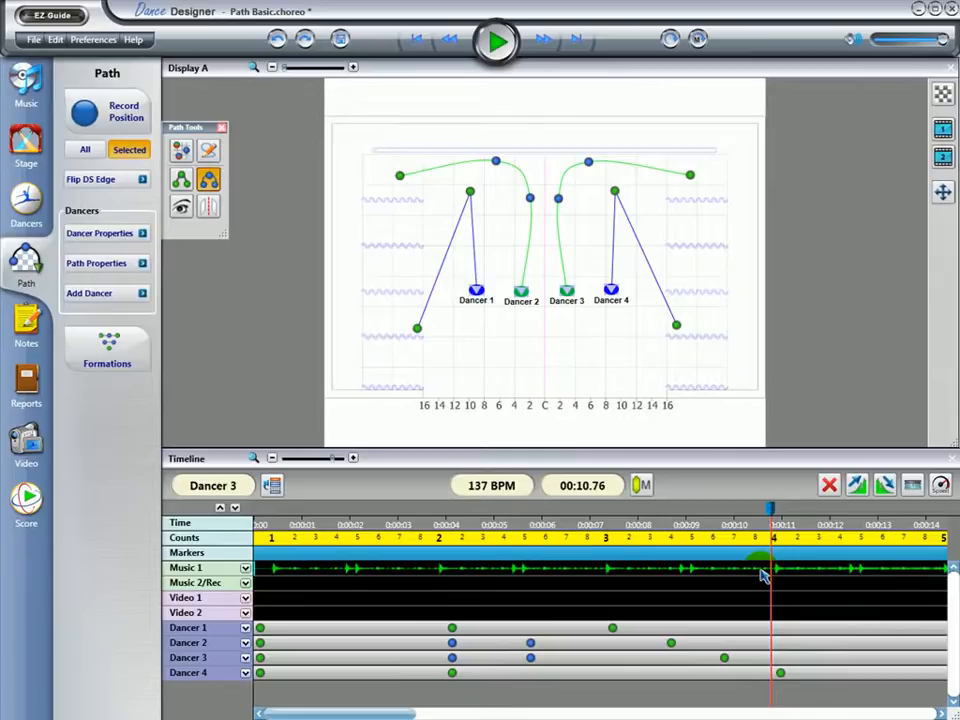
{"action": "right_click", "coordinate": [724, 658]}
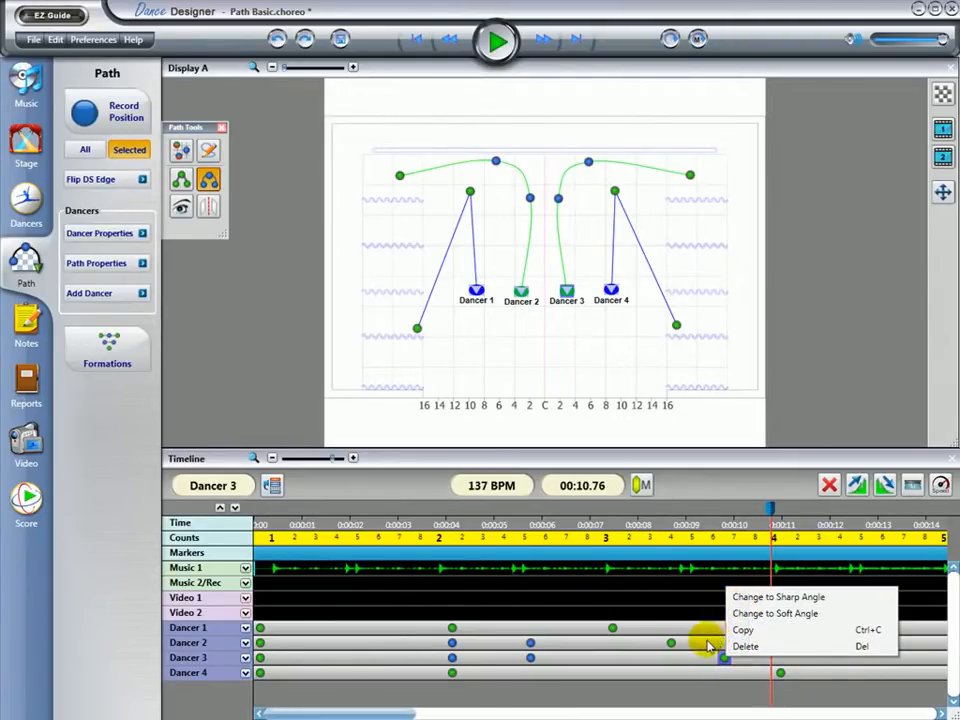
{"action": "left_click", "coordinate": [707, 646]}
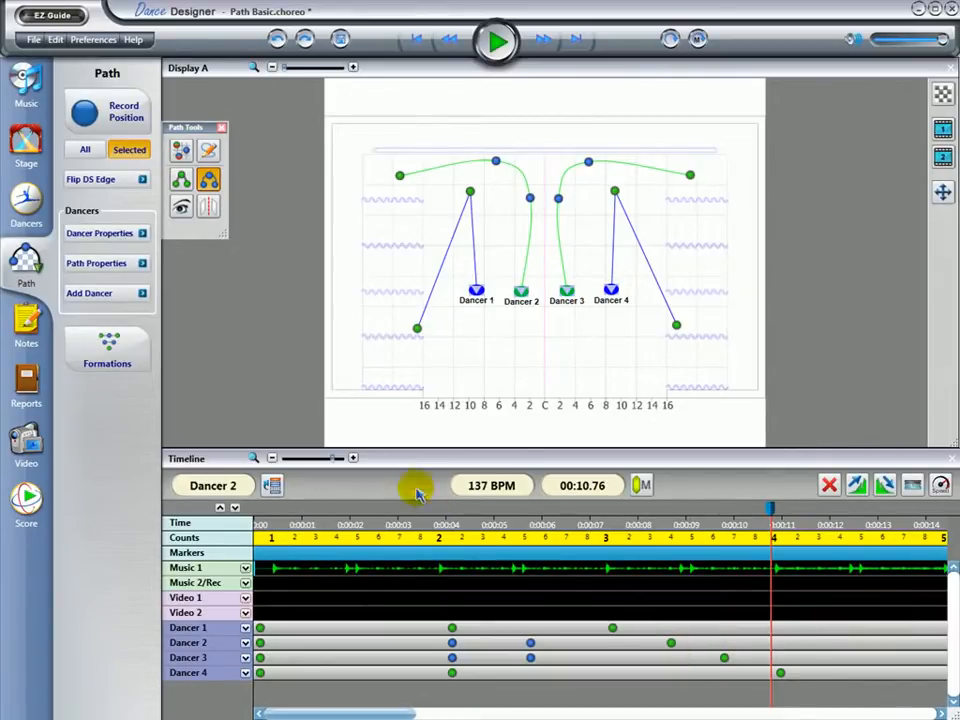
Switch all four dancers to dancer icons with their names hidden, and view them close up on the stage with nothing selected
{"action": "left_click", "coordinate": [143, 268]}
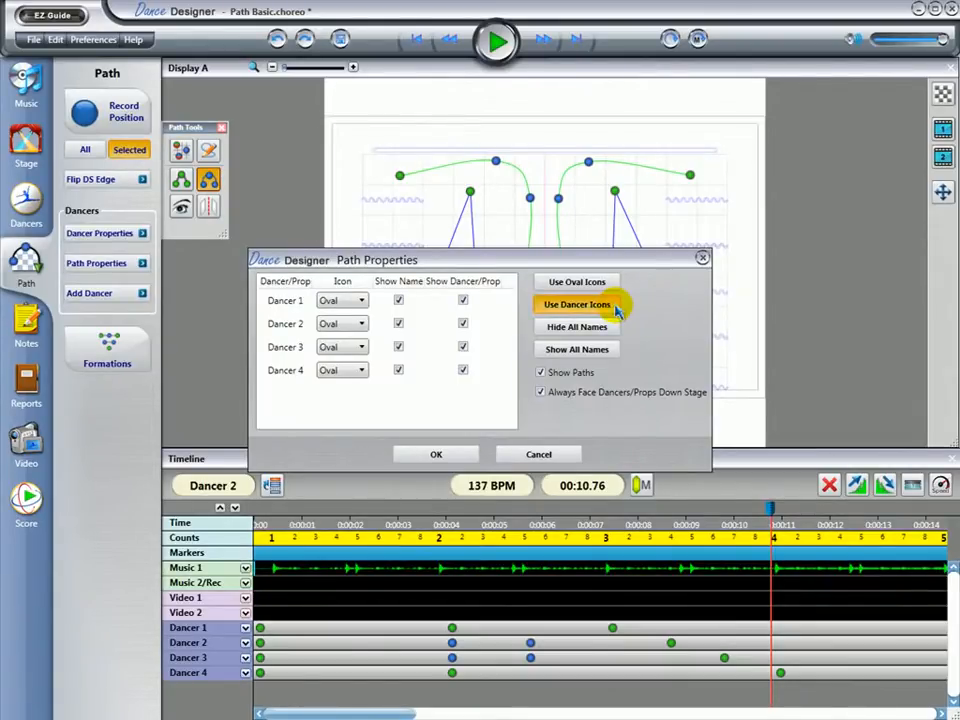
{"action": "left_click", "coordinate": [614, 309]}
{"action": "left_click", "coordinate": [618, 329]}
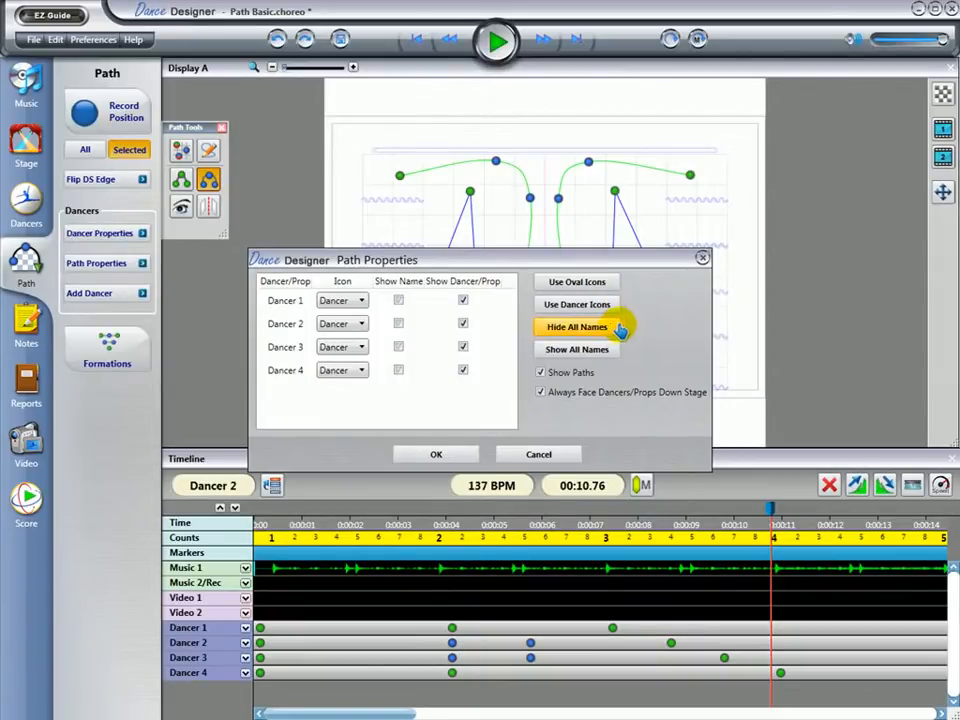
{"action": "left_click", "coordinate": [432, 454]}
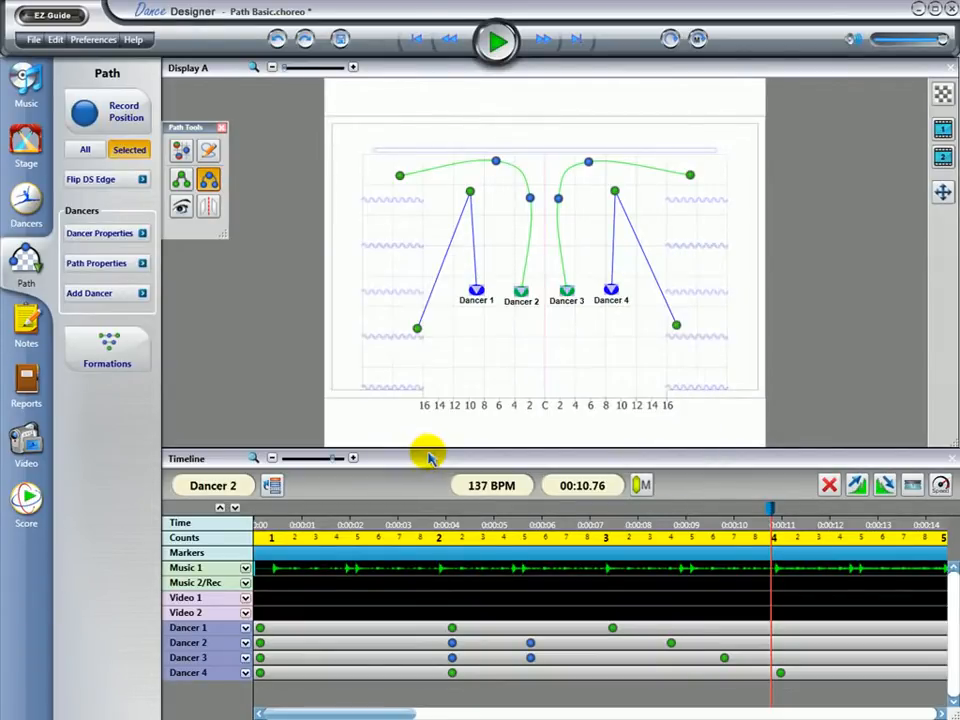
{"action": "scroll", "coordinate": [481, 338], "scroll_direction": "up", "scroll_amount": 3}
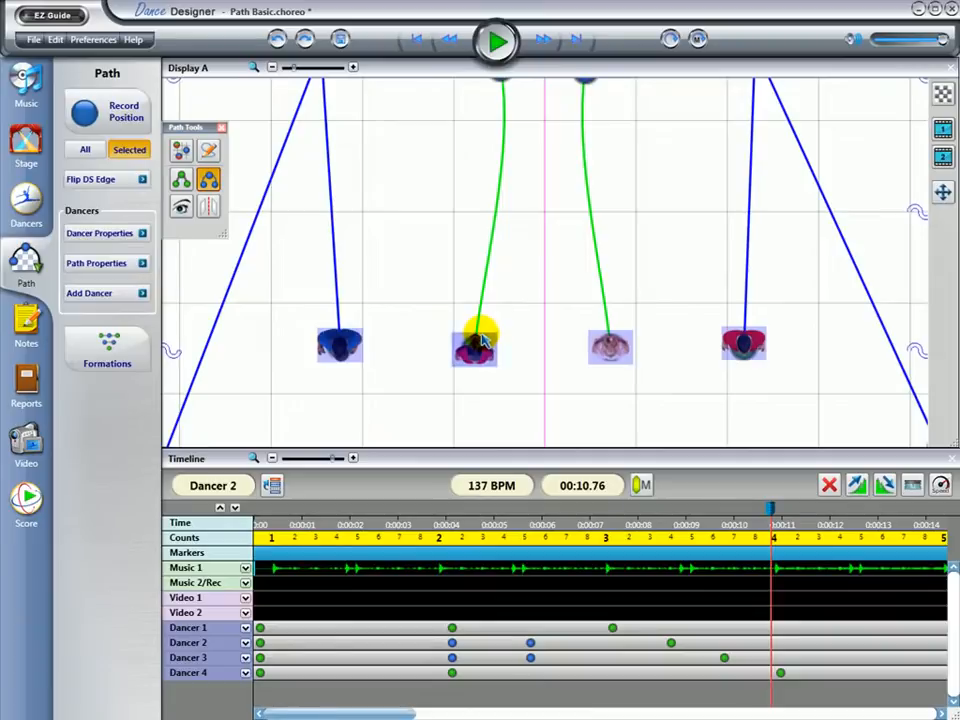
{"action": "left_click", "coordinate": [495, 328]}
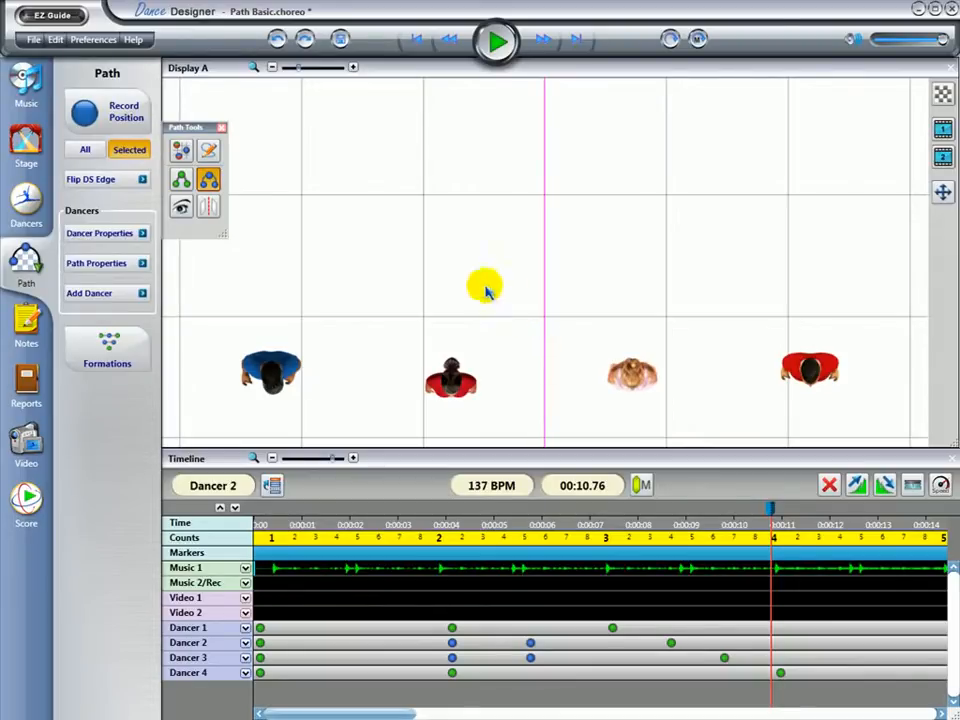
Set all dancers to oval icons with names shown, and turn off Show Paths and Always Face Dancers/Props Down Stage
{"action": "left_click", "coordinate": [142, 263]}
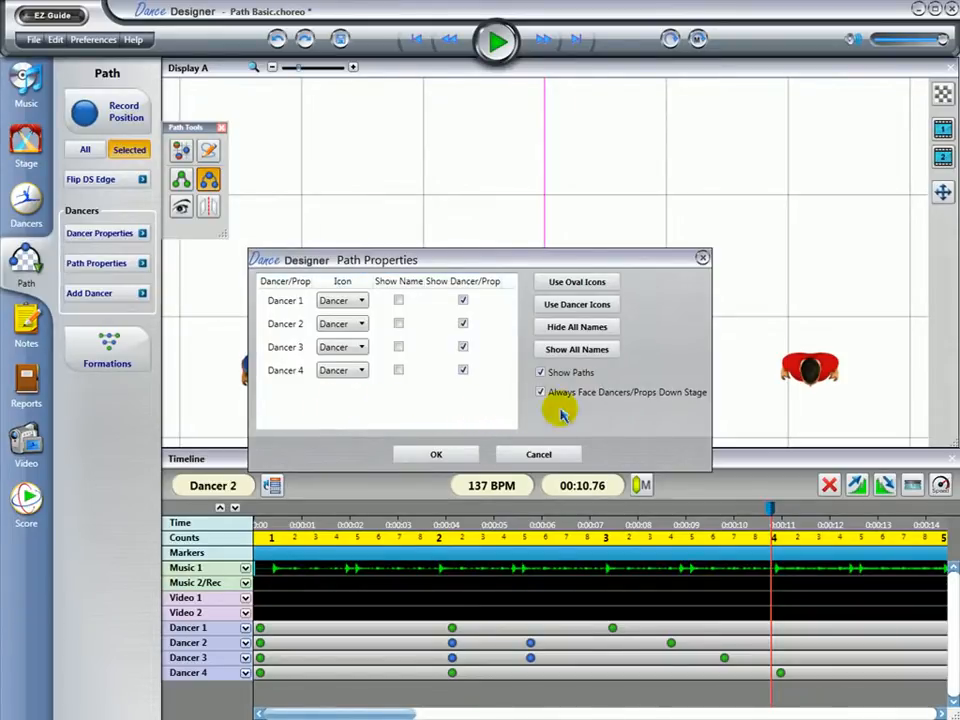
{"action": "left_click", "coordinate": [604, 281]}
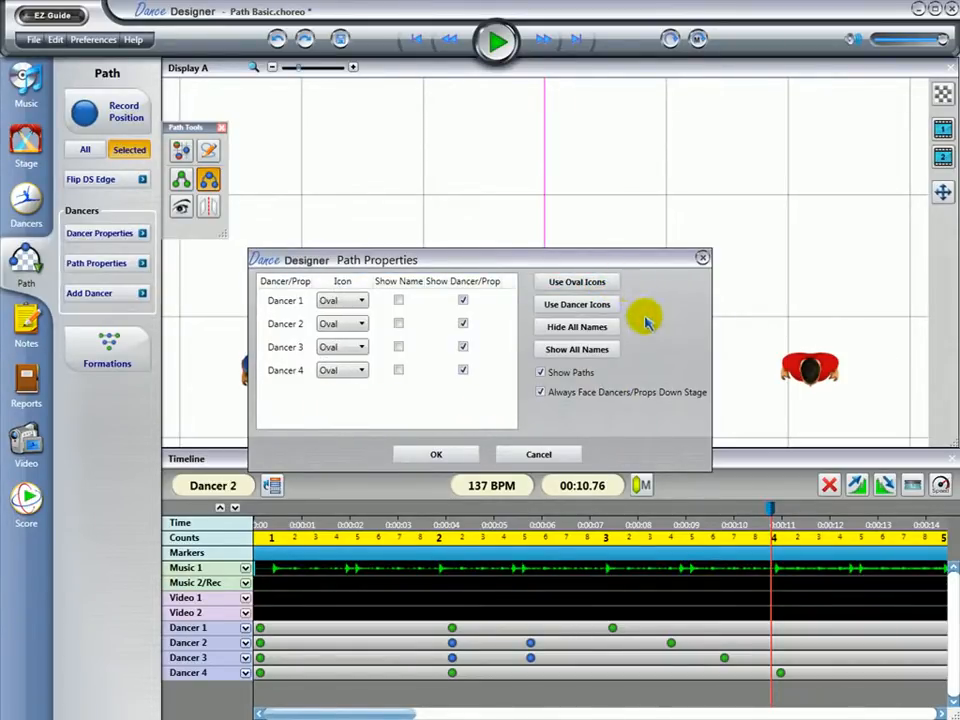
{"action": "left_click", "coordinate": [609, 355]}
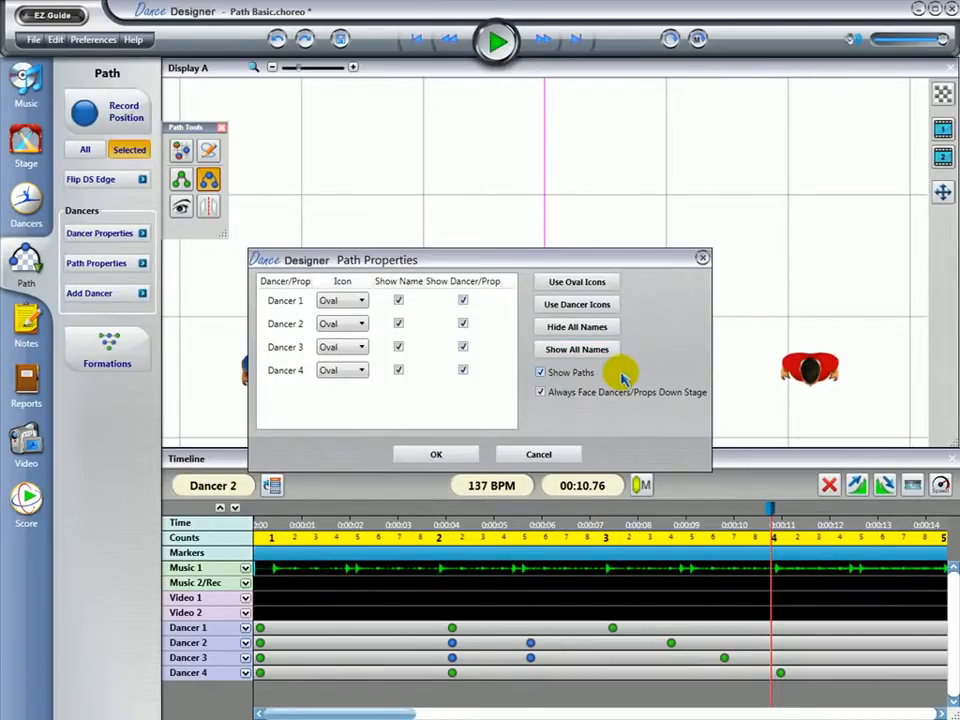
{"action": "left_click", "coordinate": [541, 373]}
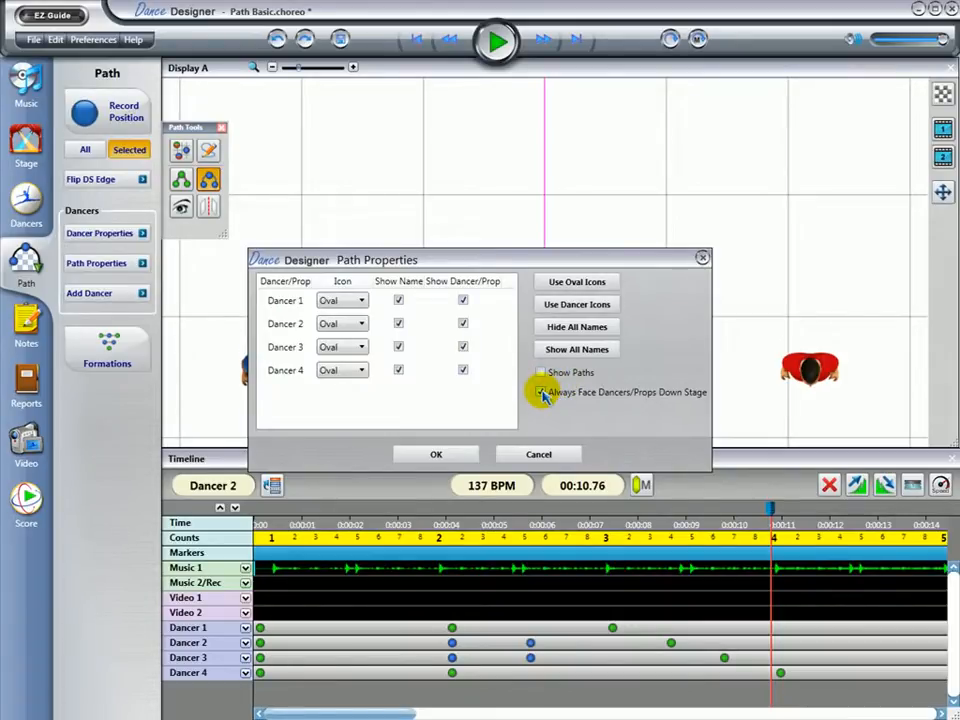
{"action": "left_click", "coordinate": [541, 393]}
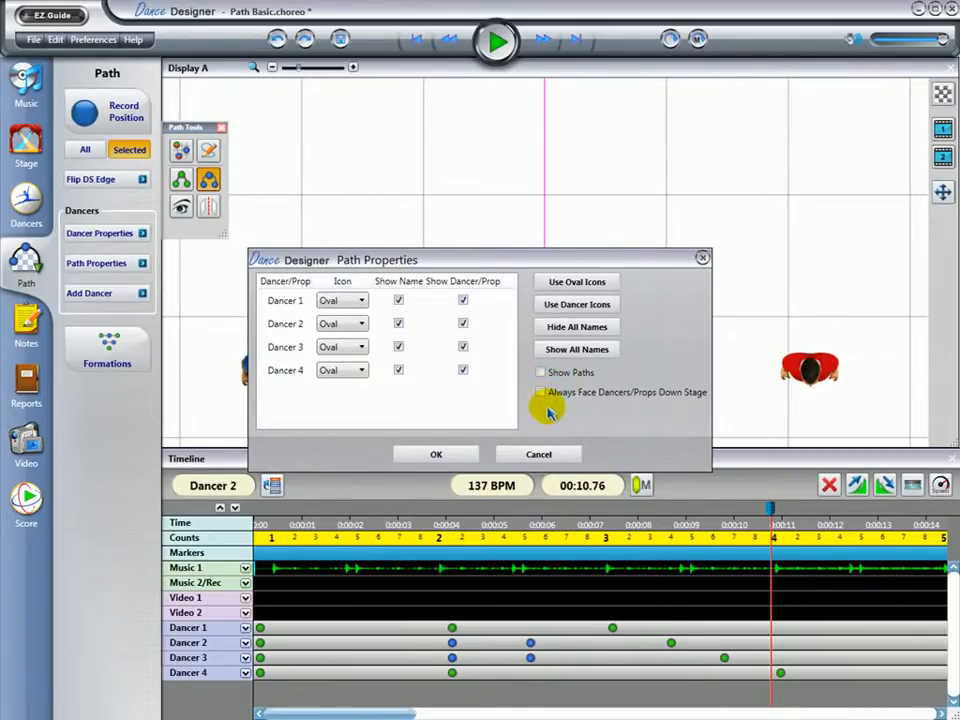
{"action": "left_click", "coordinate": [436, 455]}
{"action": "scroll", "coordinate": [525, 321], "scroll_direction": "down", "scroll_amount": 4}
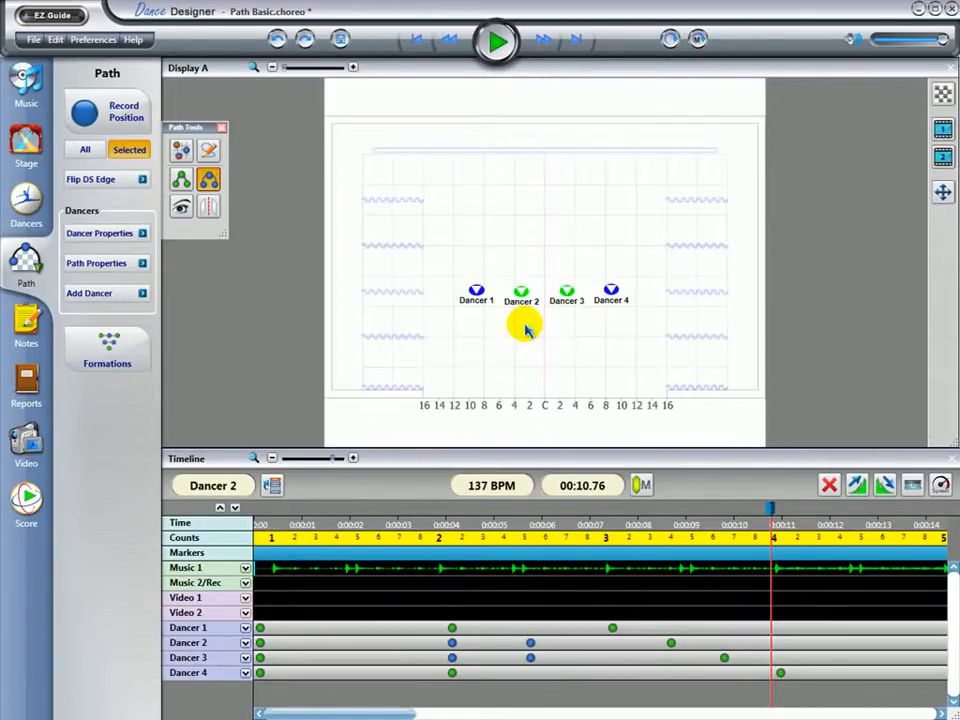
Select all four dancers, play the choreography from the beginning and pause it at about 11.4 seconds
{"action": "left_click_drag", "start_coordinate": [430, 271], "coordinate": [642, 350]}
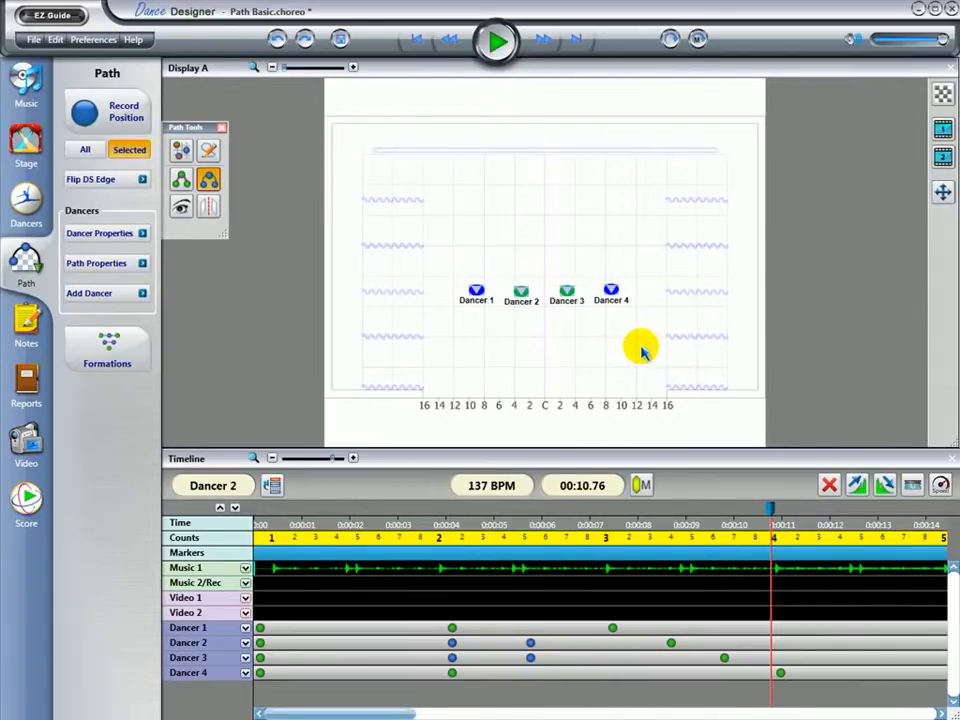
{"action": "left_click", "coordinate": [435, 40]}
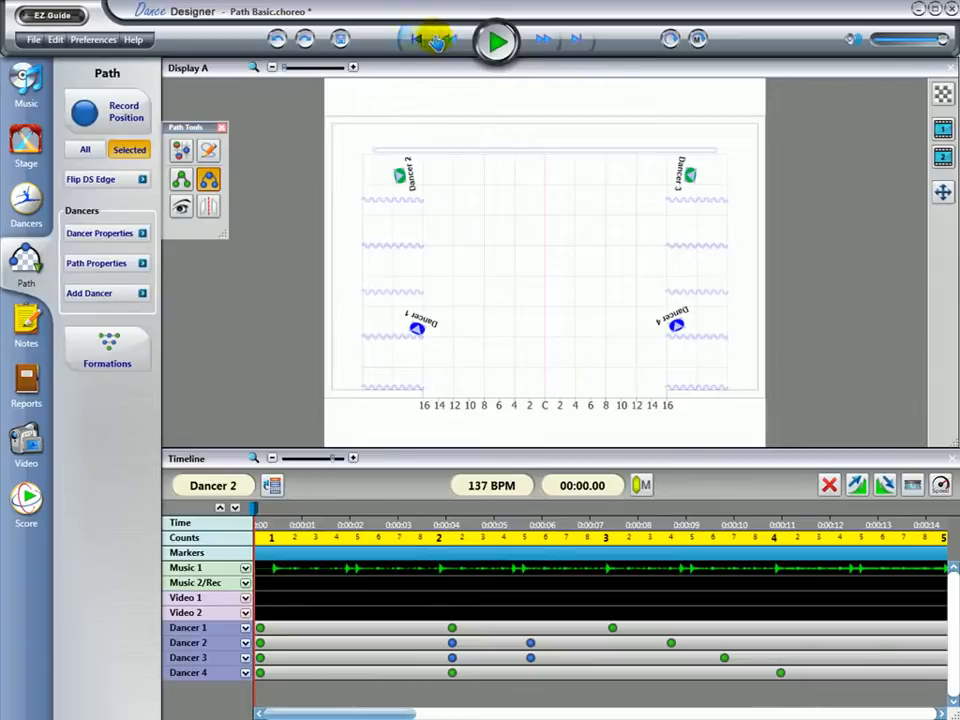
{"action": "left_click", "coordinate": [495, 40]}
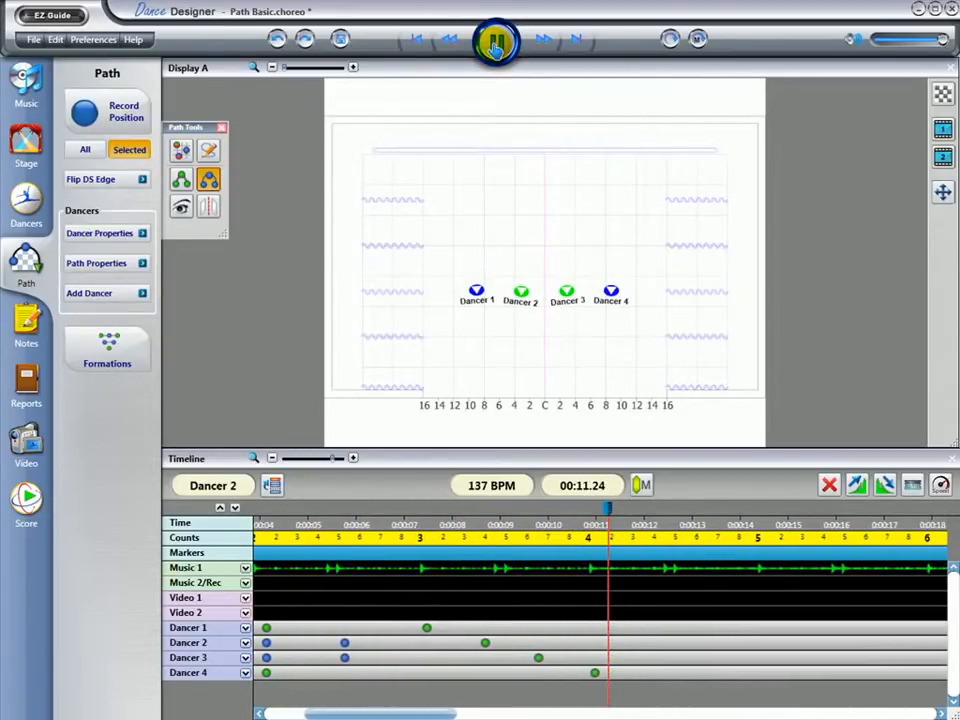
{"action": "left_click", "coordinate": [495, 42]}
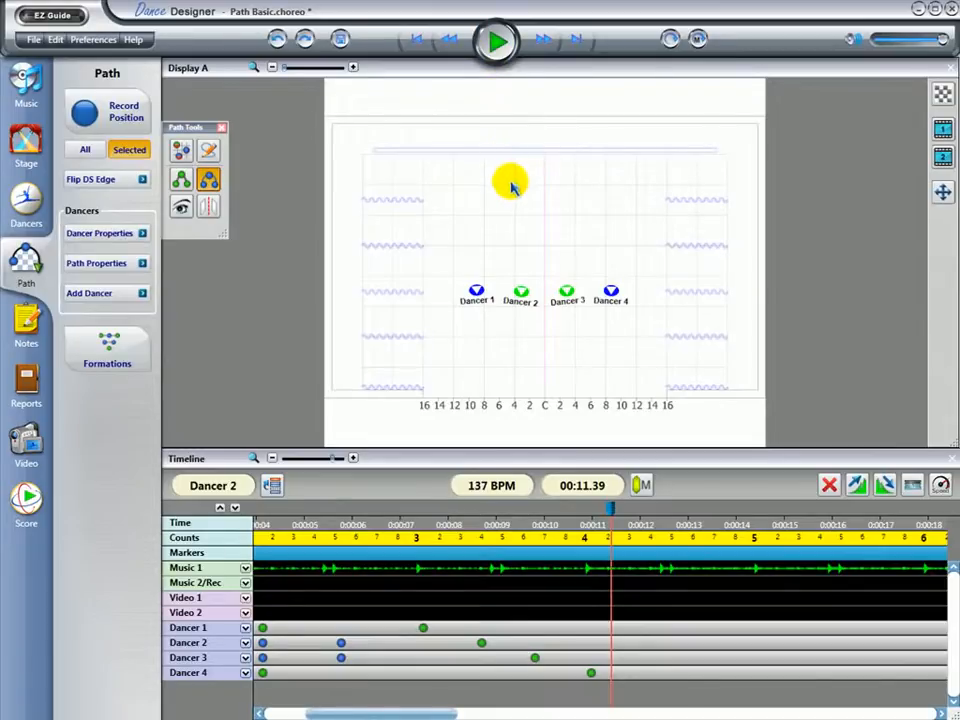